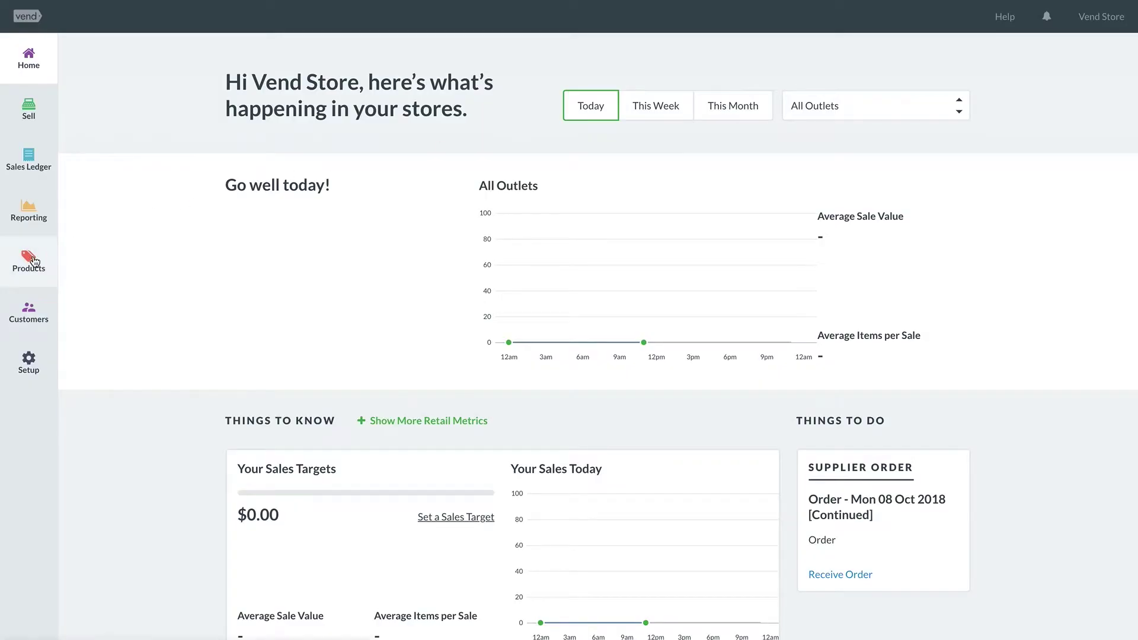
Open the Products page listing the store's 127 active products
click(33, 261)
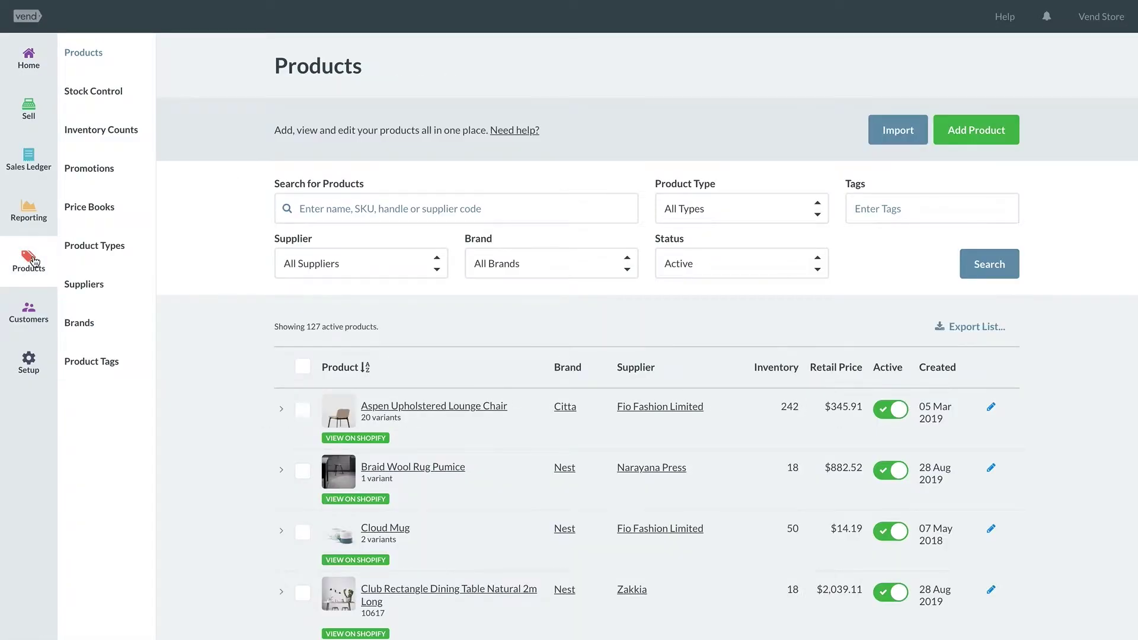
Export the product list as an XLSX spreadsheet for Excel
click(949, 331)
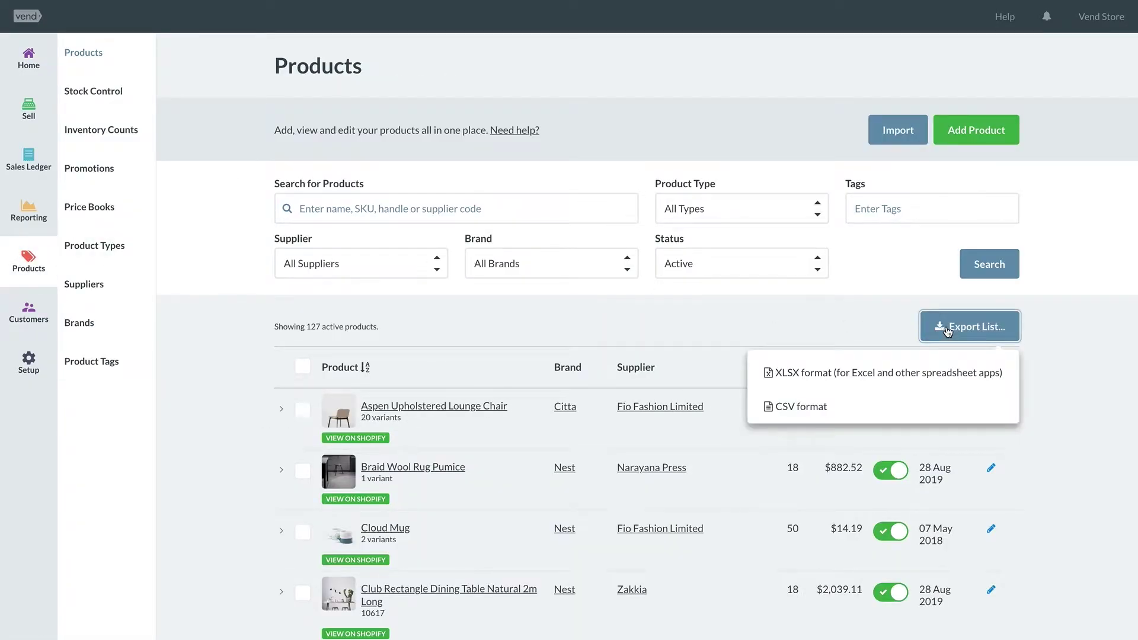
click(791, 386)
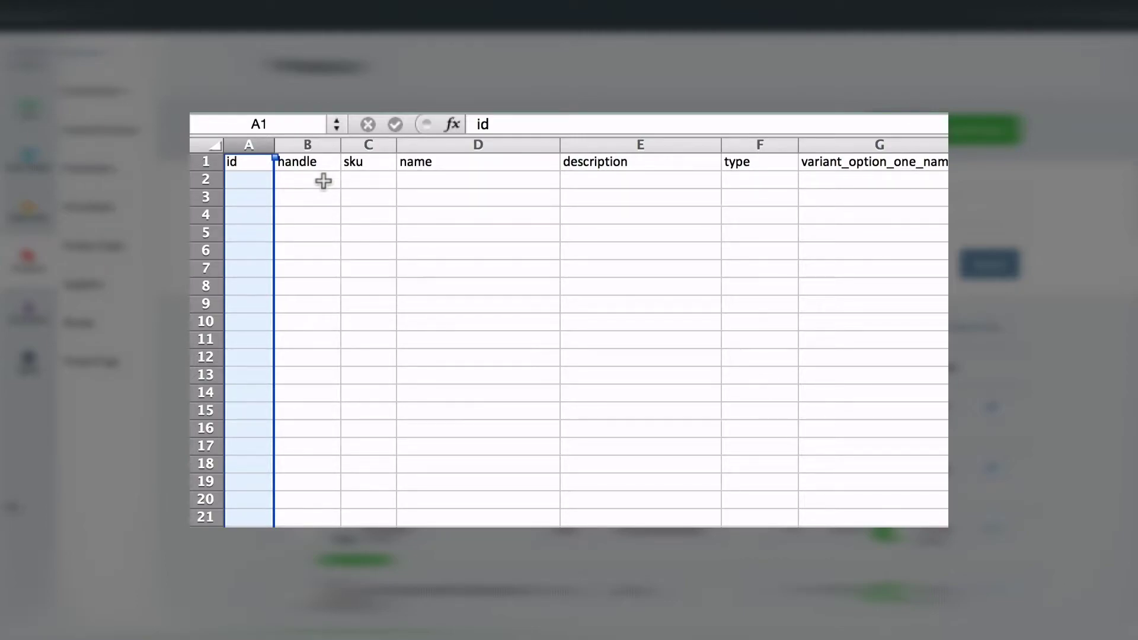
Enter name Baseball Cap and handle BaseballCap in row 2, widening column B to fit
click(414, 177)
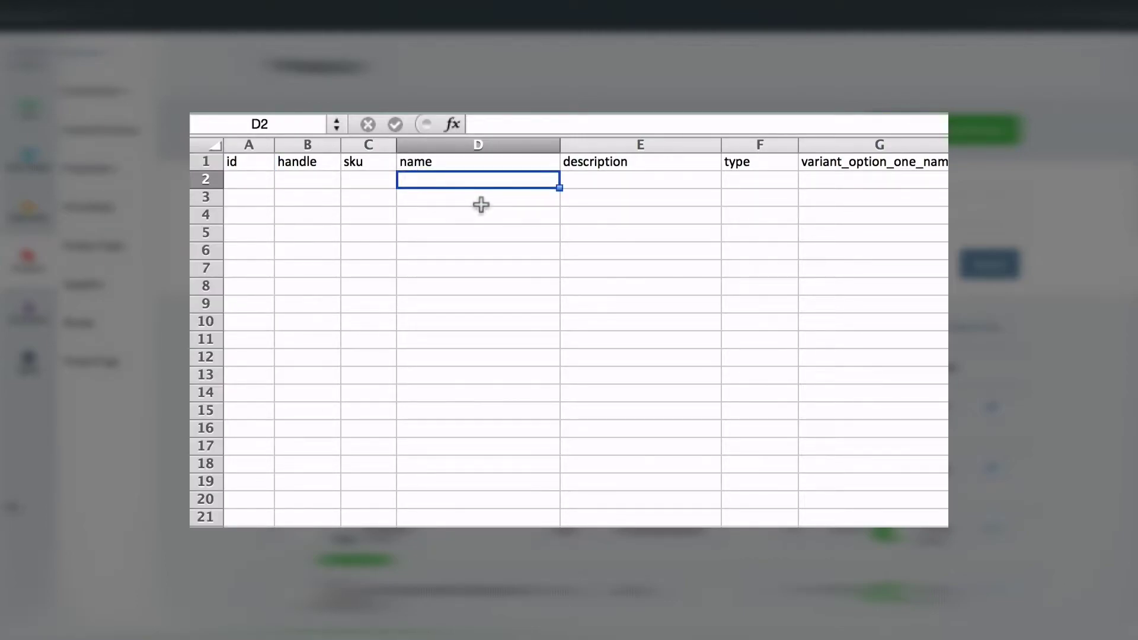
text(Baseball Cap)
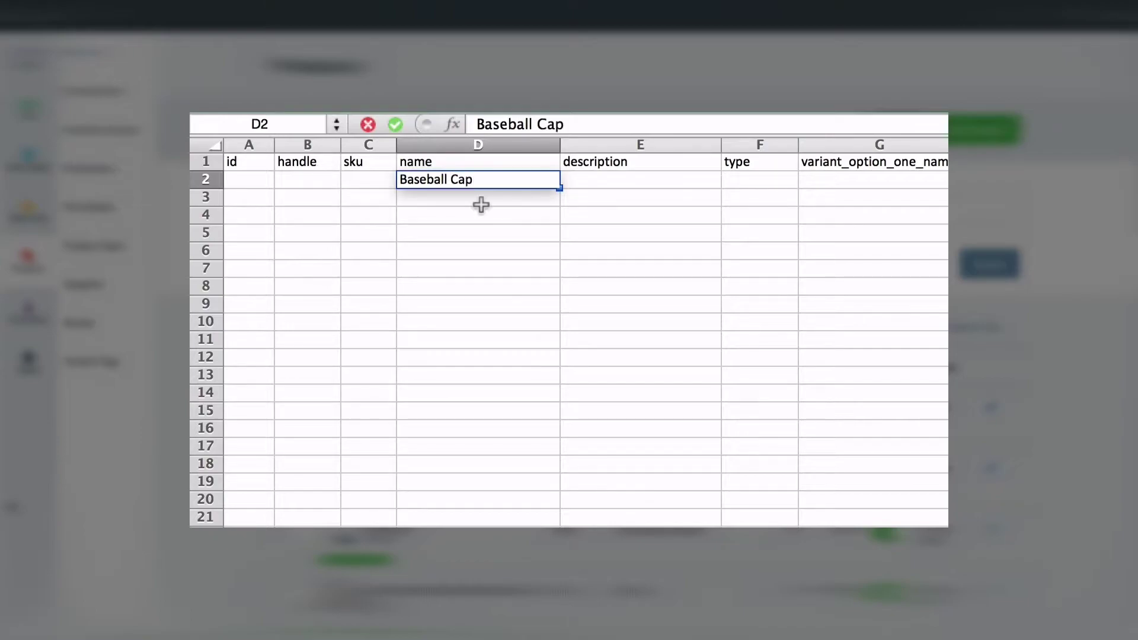
click(308, 179)
text(BaseballCap)
click(361, 220)
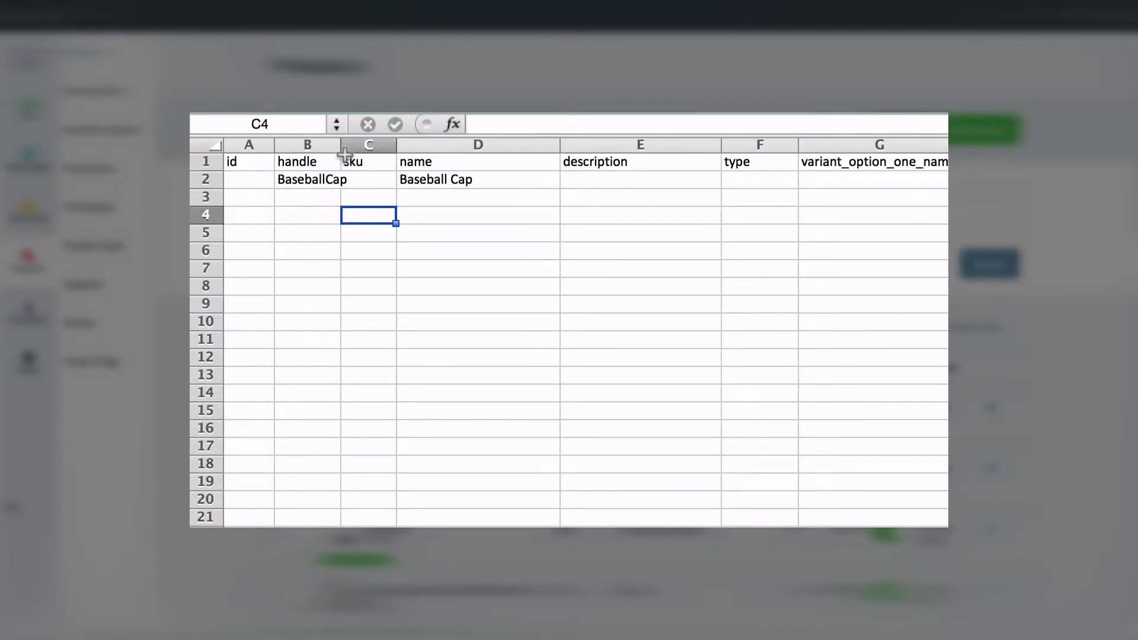
drag(341, 145, 353, 145)
Enter sku 10600, description 'Ebbets Field Baseball Cap' and type Cap, and select columns G–L
click(373, 178)
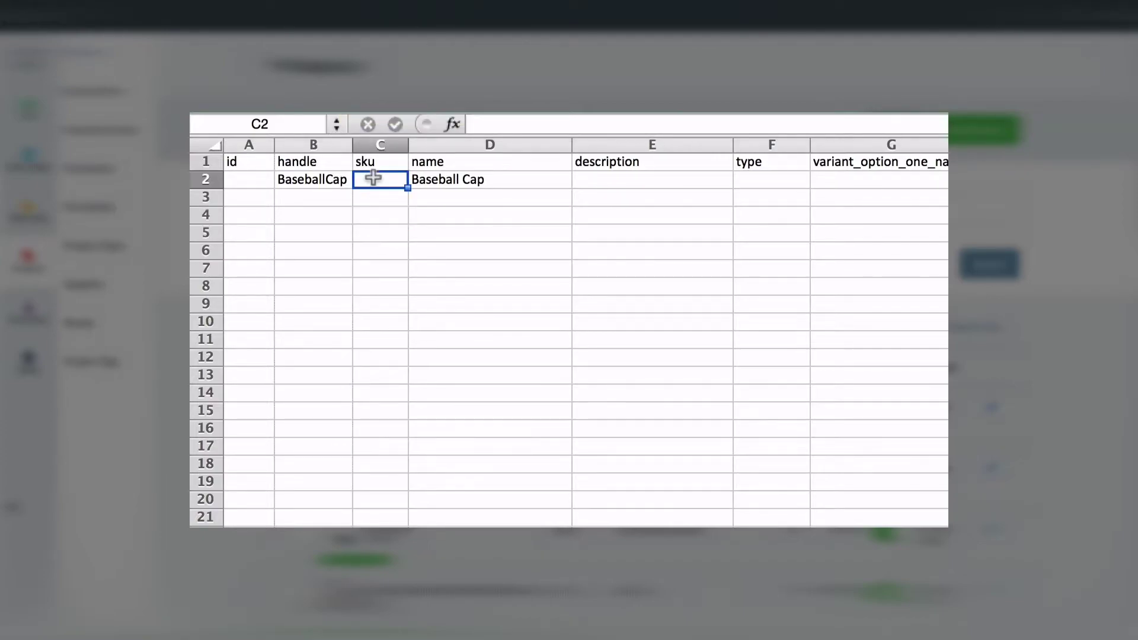
text(10600)
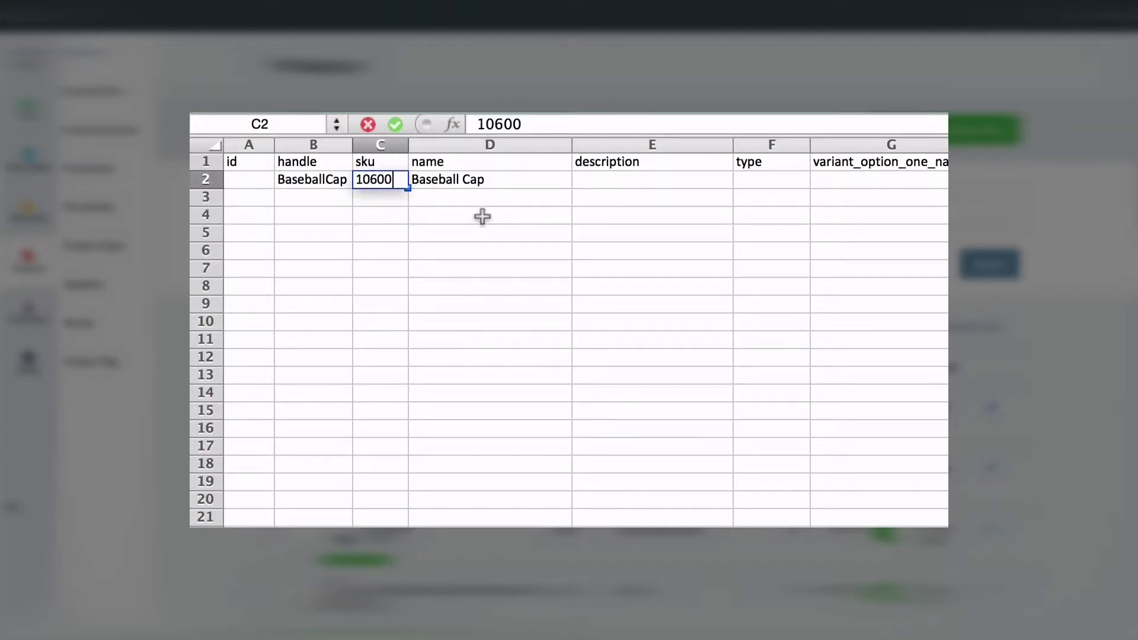
key(Tab)
key(Tab)
text(Ebbets Field Baseball Cap)
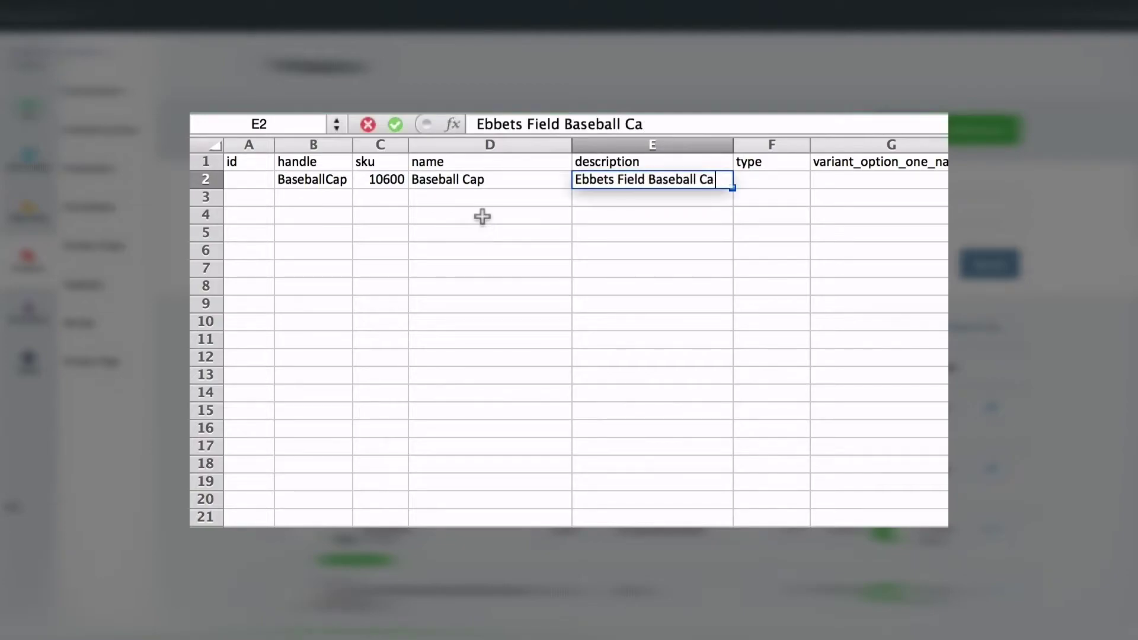
click(779, 177)
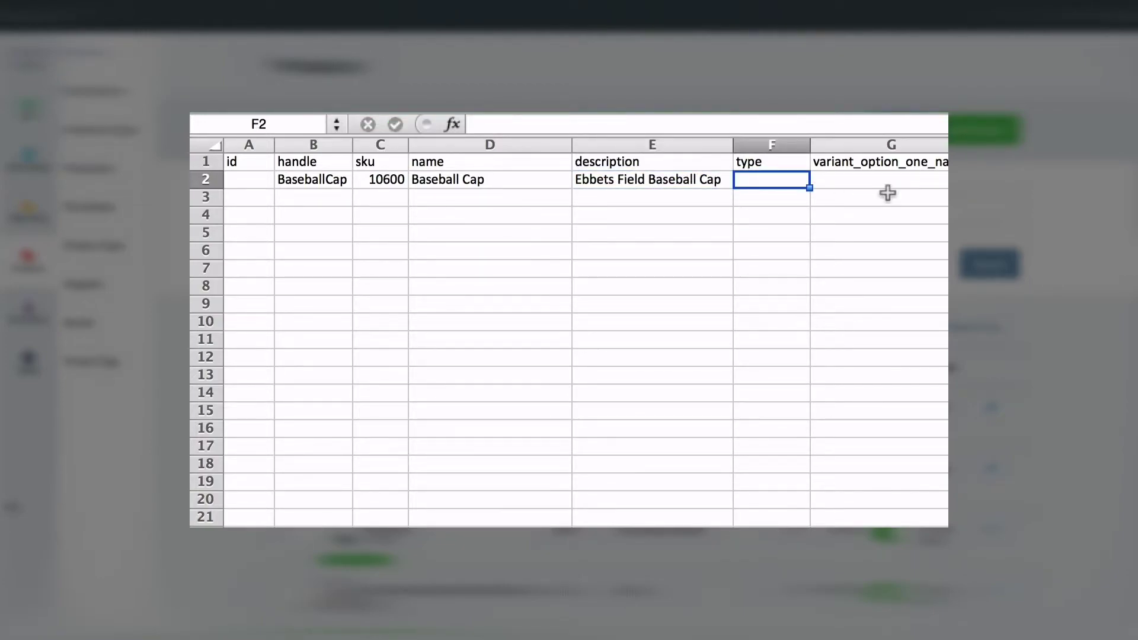
text(Cap)
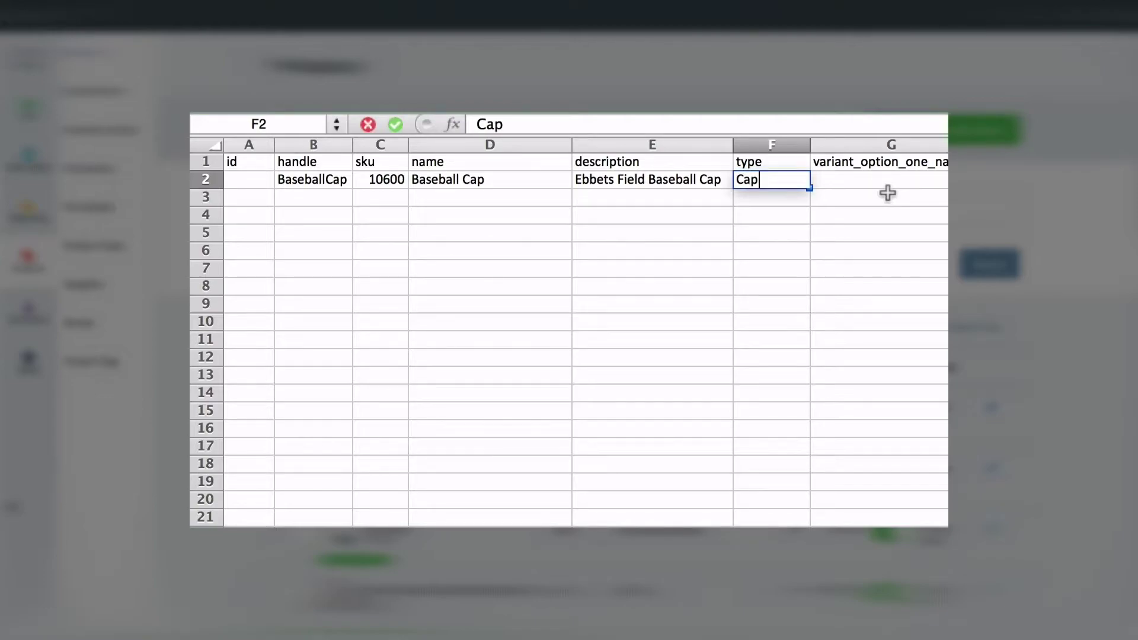
click(886, 191)
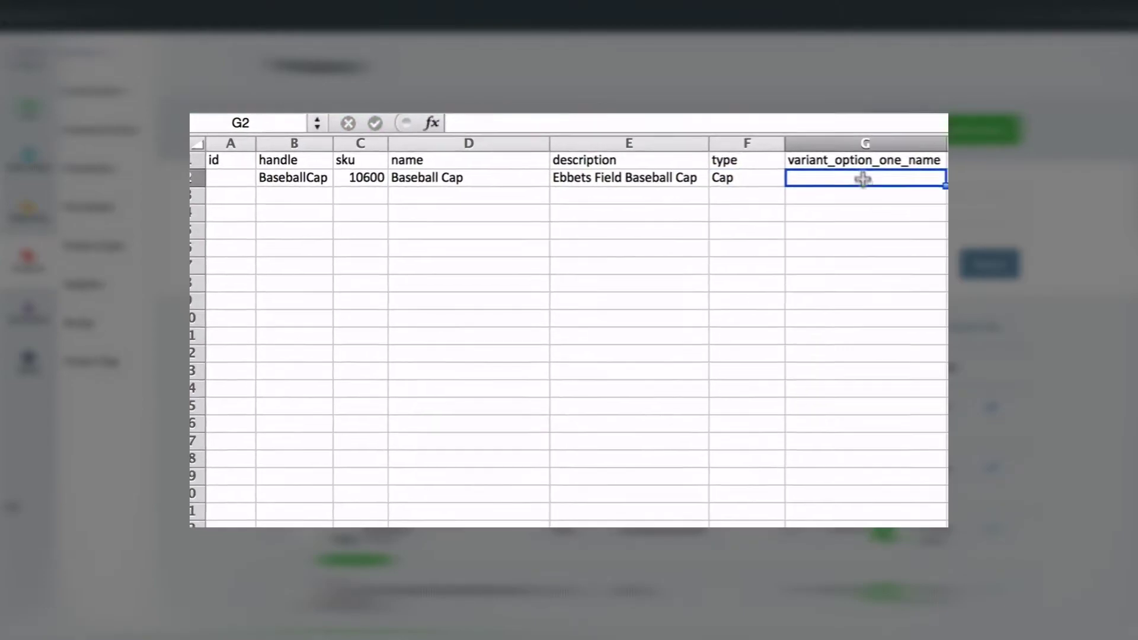
drag(869, 143, 866, 139)
drag(651, 132, 354, 118)
Delete the six variant option columns and enter tags baseball;cap;cotton, auto-fitting column G
right_click(372, 117)
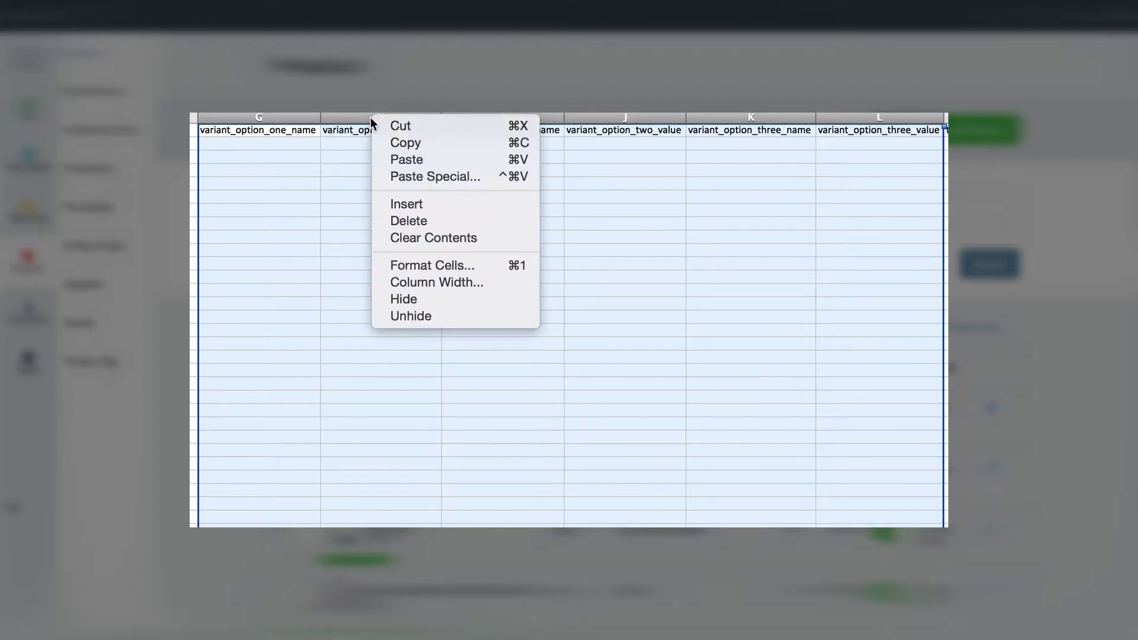
click(438, 223)
click(289, 149)
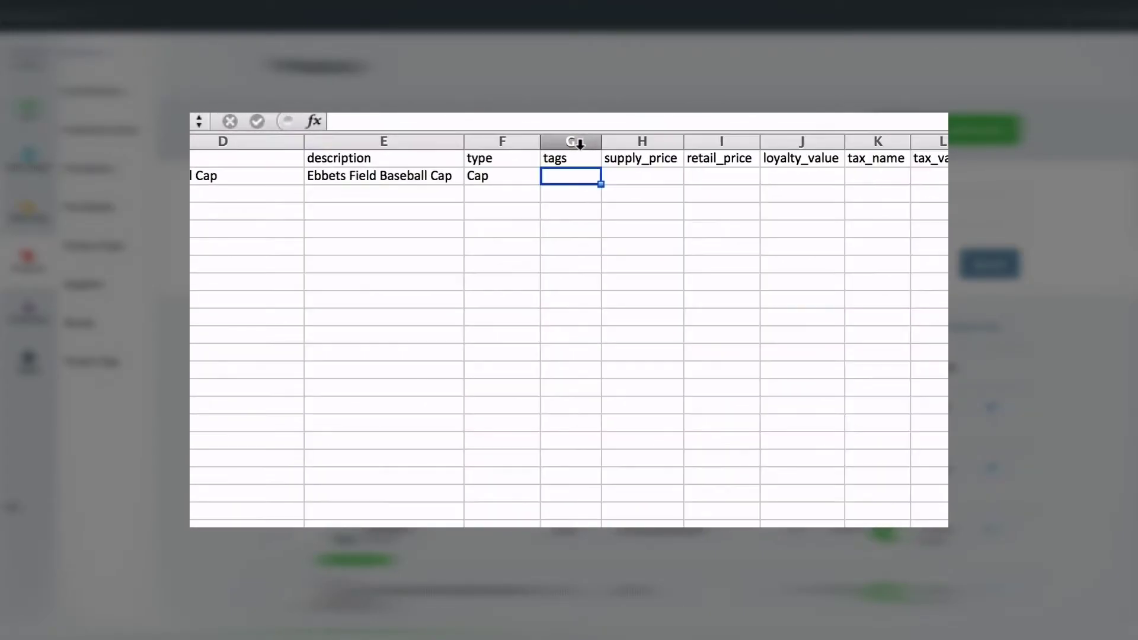
text(baseball;cap;cotton)
click(578, 196)
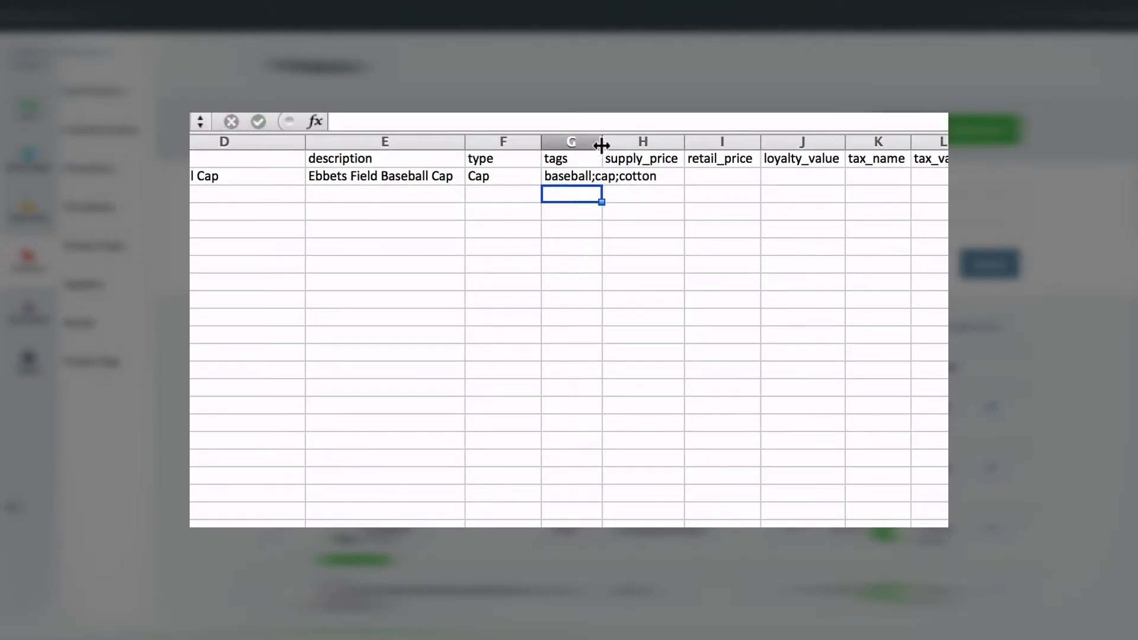
double_click(603, 142)
Enter supply price 19 and retail price 39 for the Baseball Cap
click(699, 176)
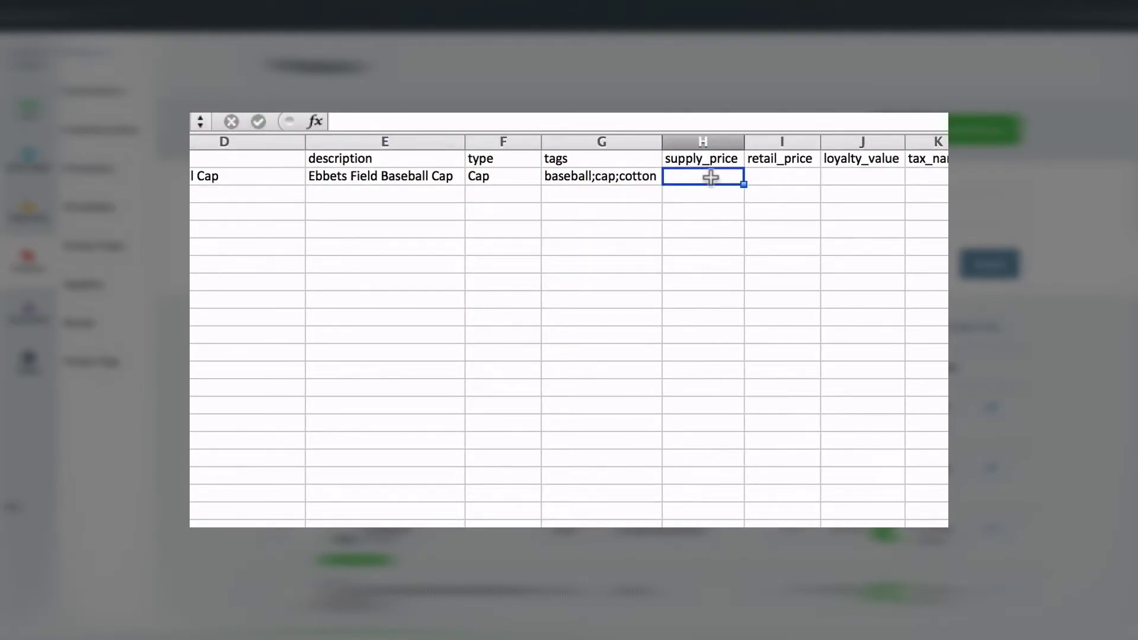
text(19)
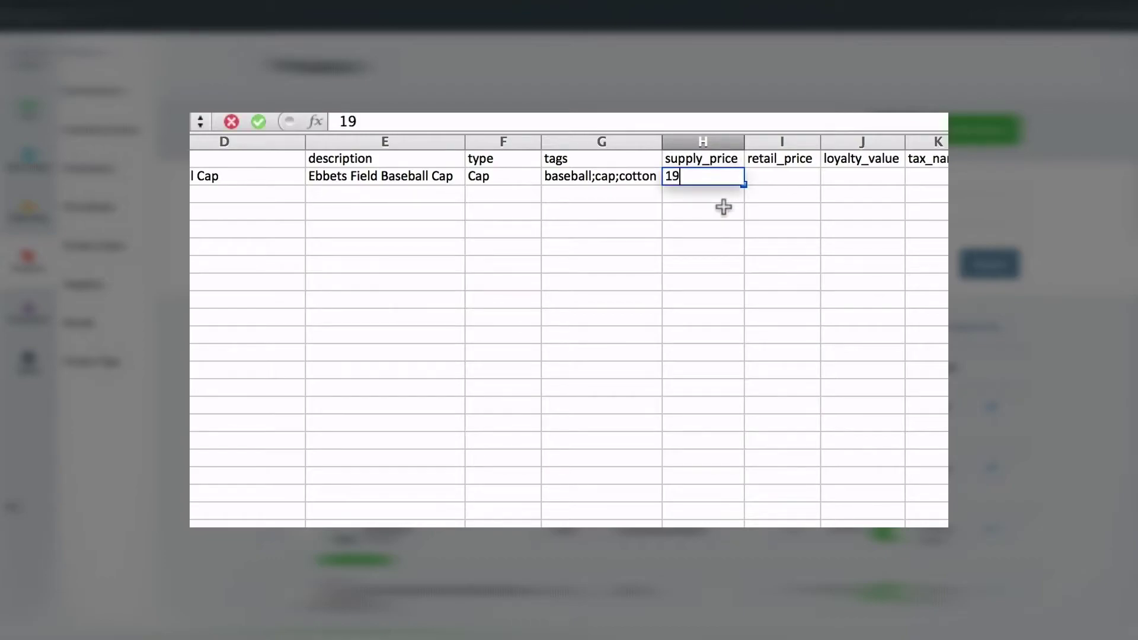
key(Tab)
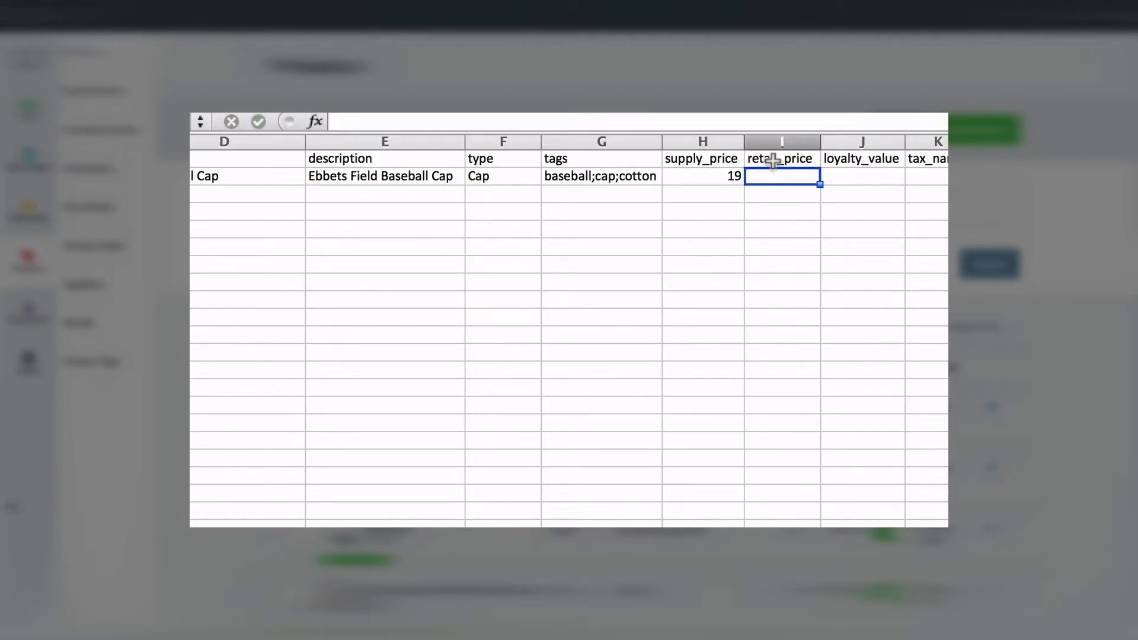
text(39)
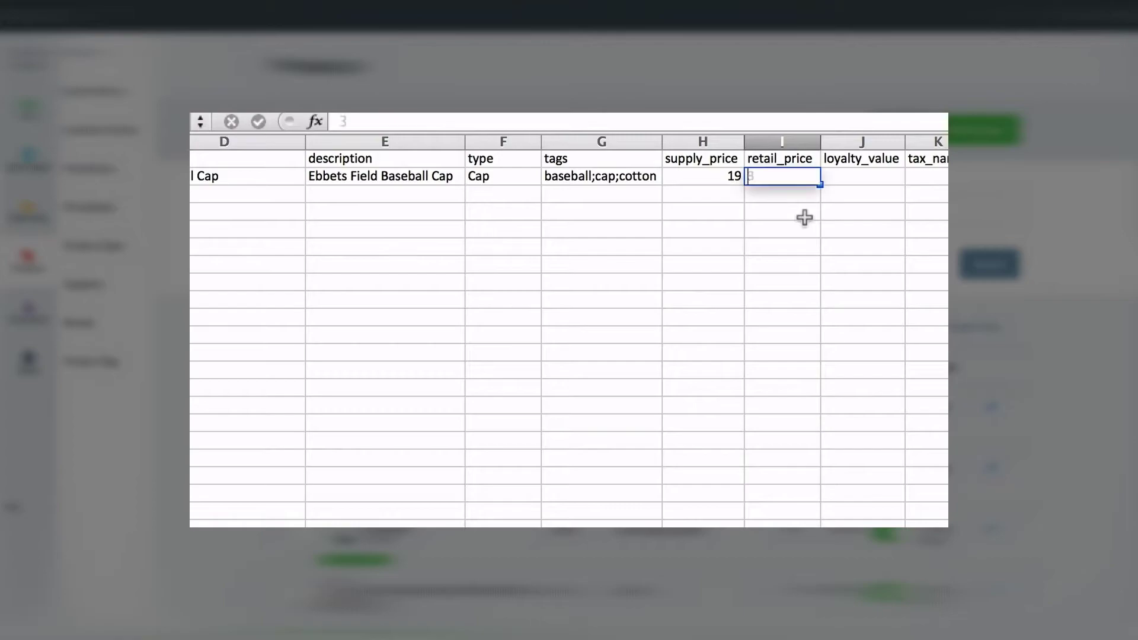
click(803, 178)
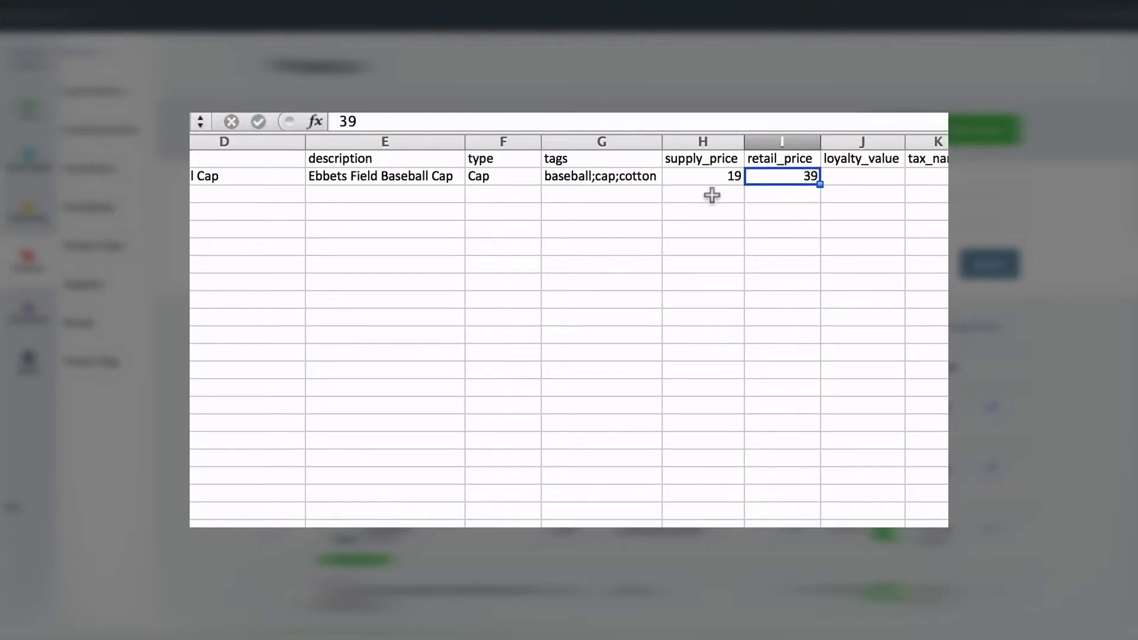
click(716, 176)
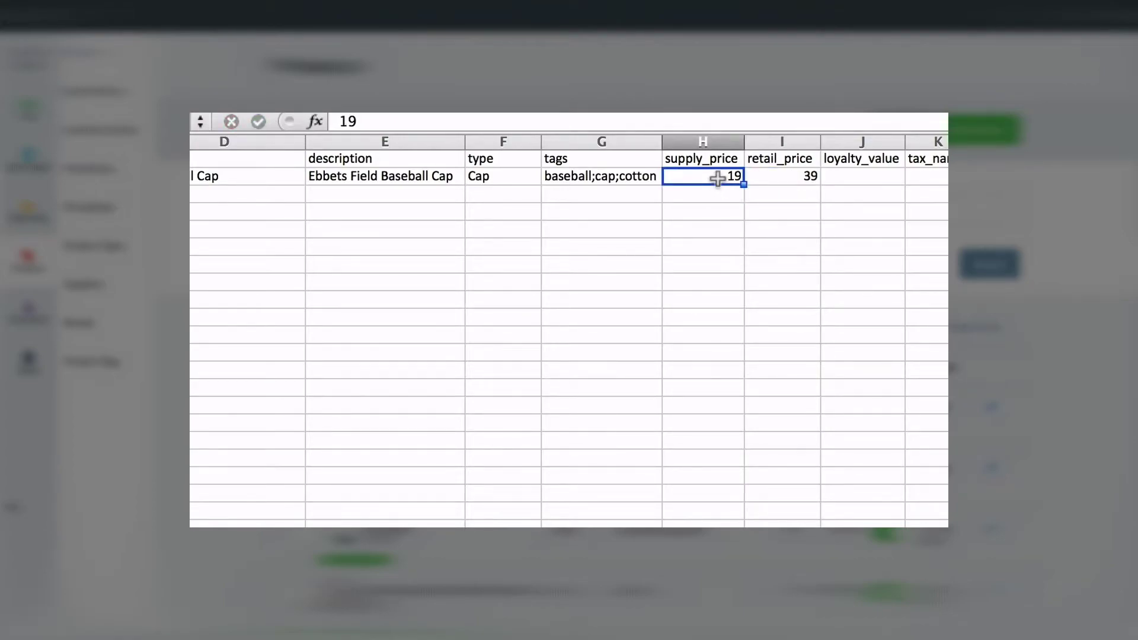
click(791, 178)
Set retail_price to the formula =H2*(1+100%), giving 38
text(=H2*(1+100%))
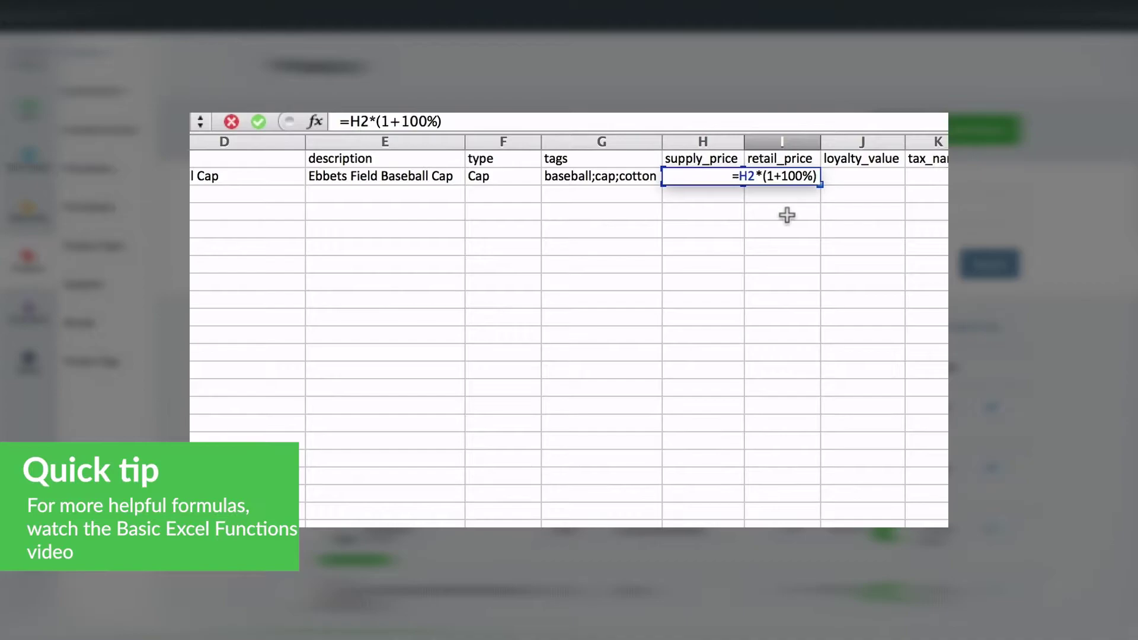
key(Return)
click(804, 176)
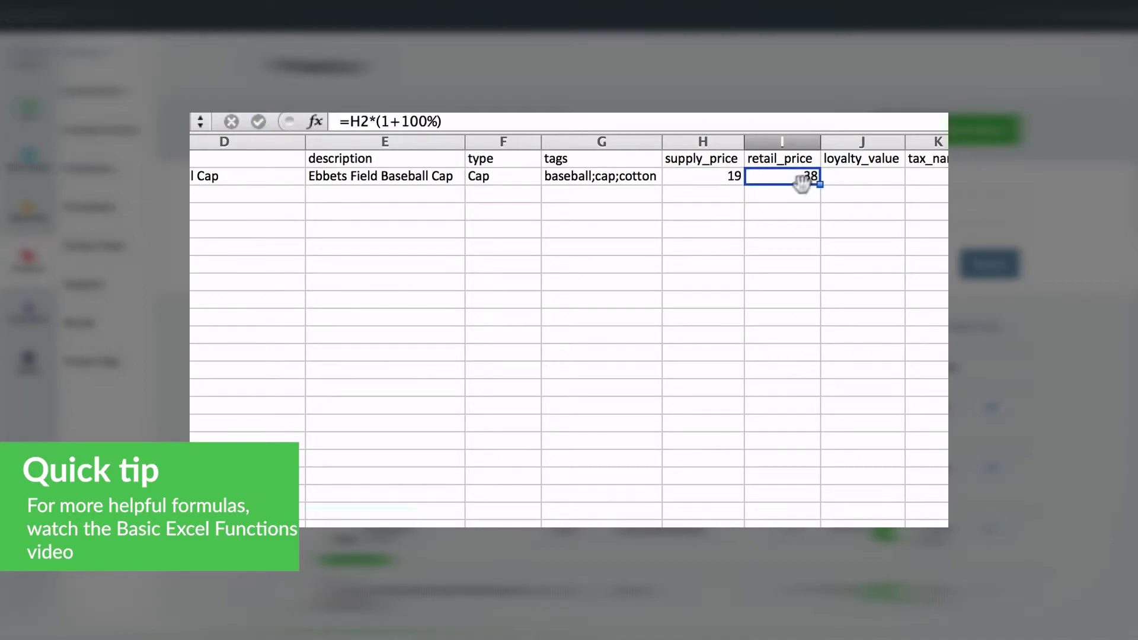
Leave loyalty_value empty, clearing a trial value of 5
click(692, 177)
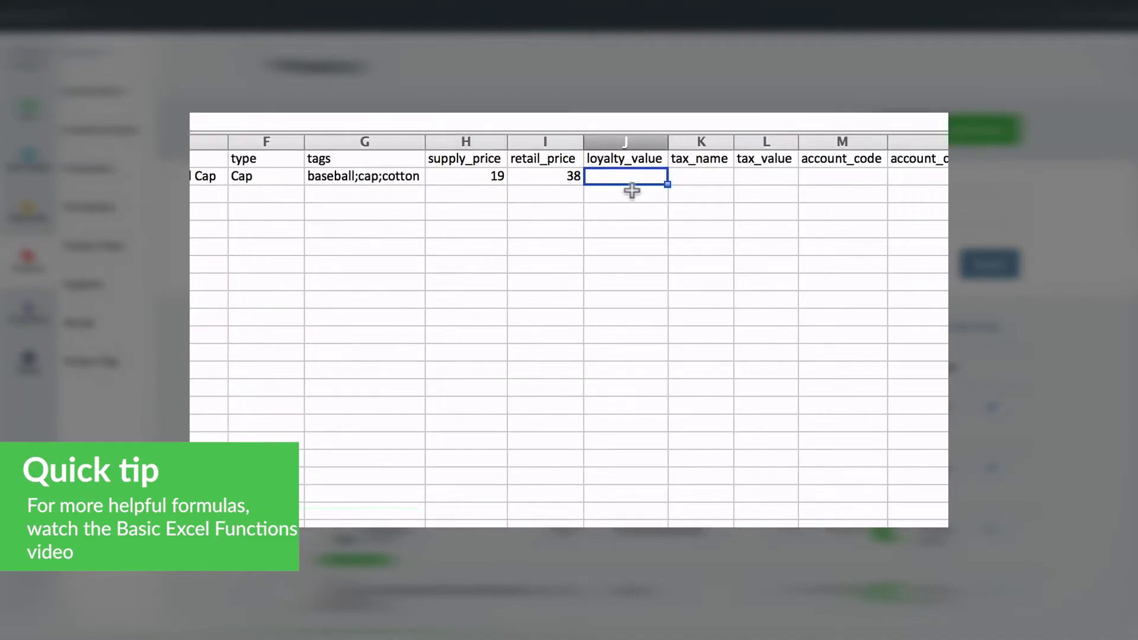
text(5)
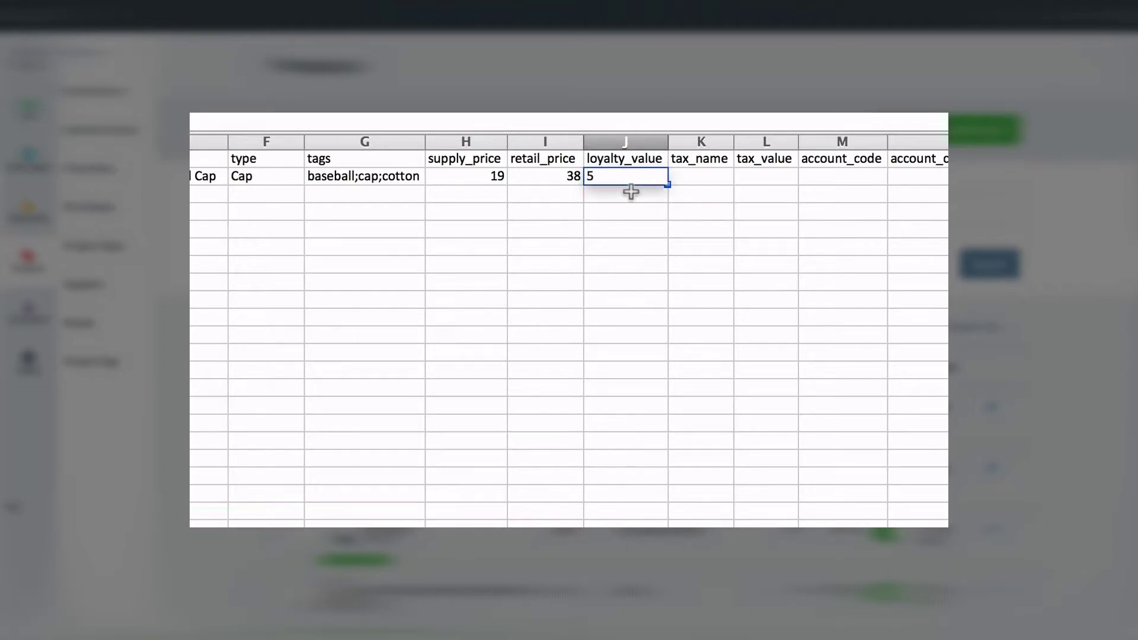
key(Return)
click(634, 176)
key(Delete)
click(631, 198)
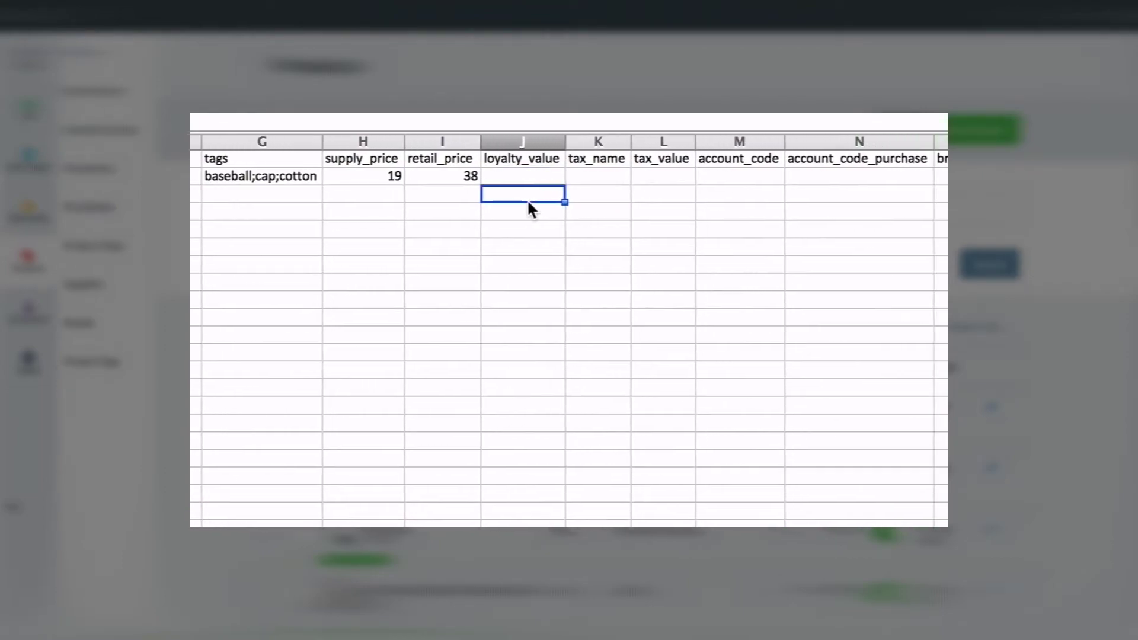
Leave tax_name empty, removing the typed 'default tax' entry
click(652, 177)
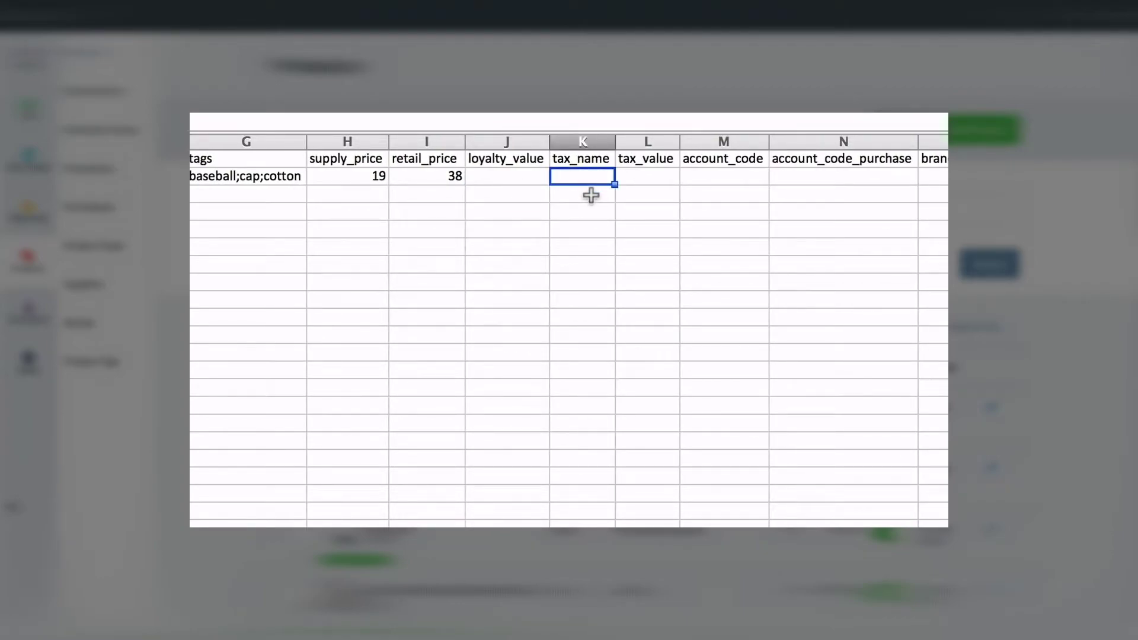
text(default tax)
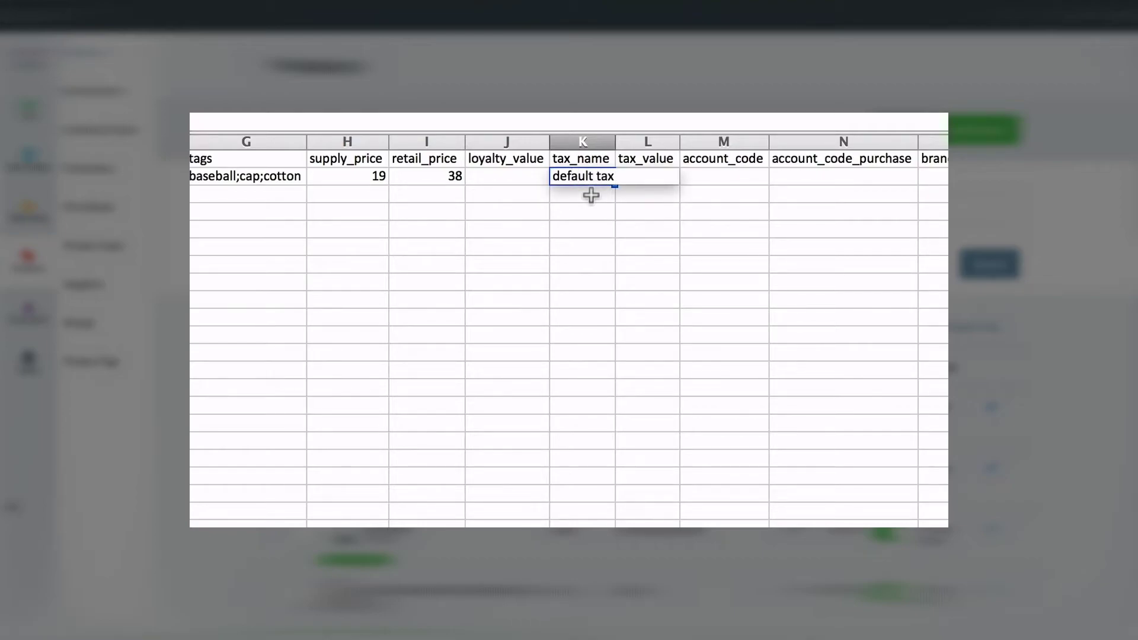
key(Return)
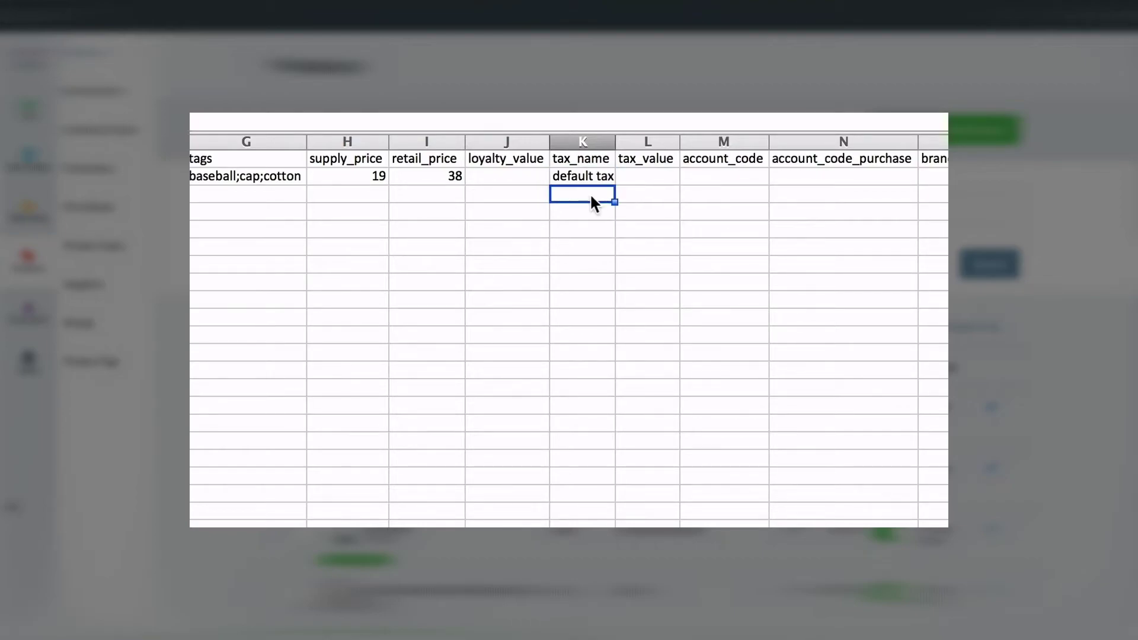
click(584, 176)
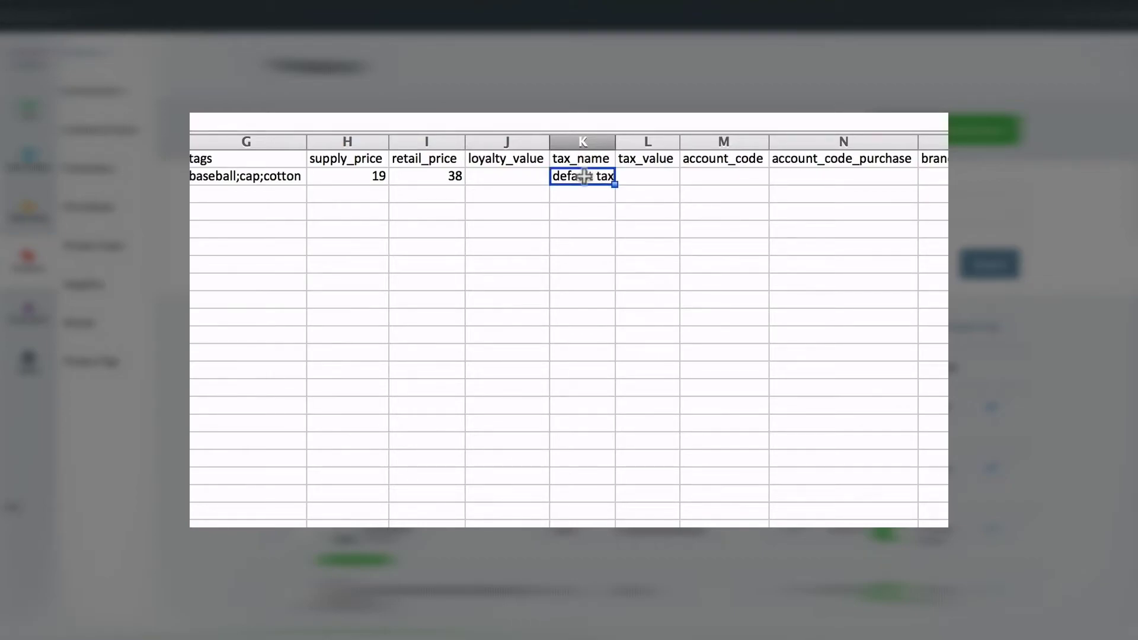
key(BackSpace)
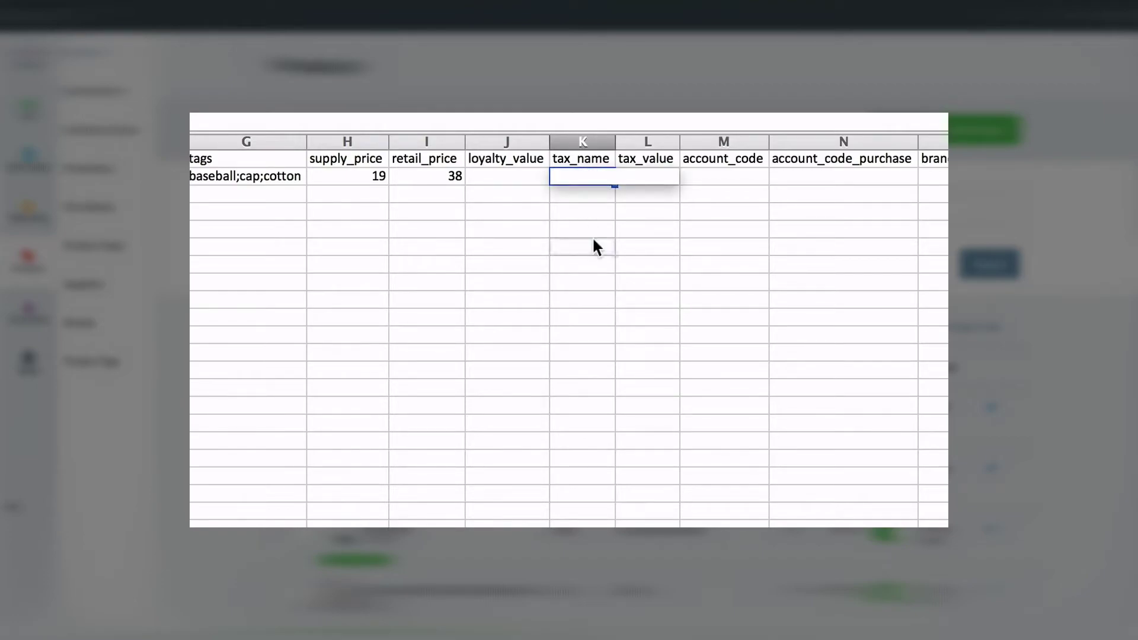
click(594, 243)
Leave tax_value, account_code and account_code_purchase blank, and bring brand_name into view
click(637, 175)
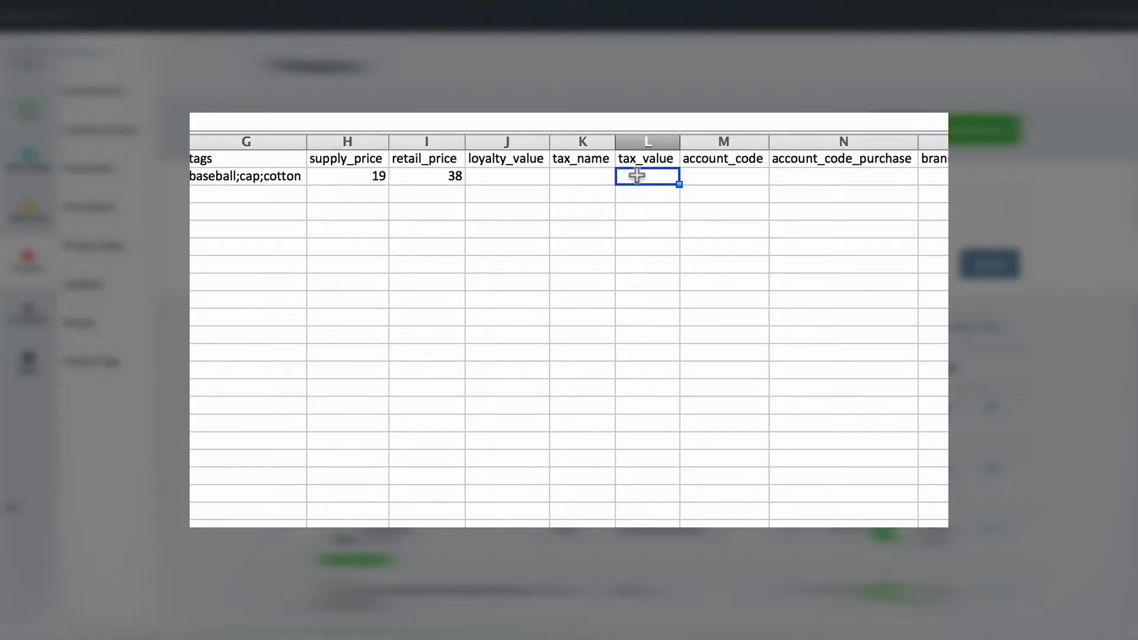
key(Tab)
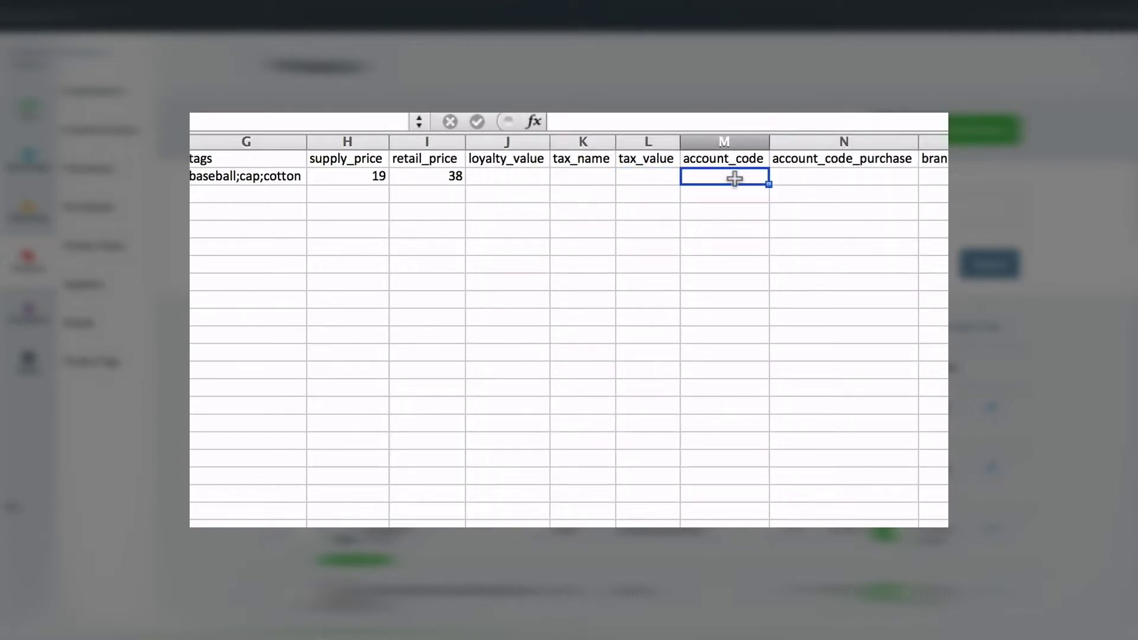
click(789, 177)
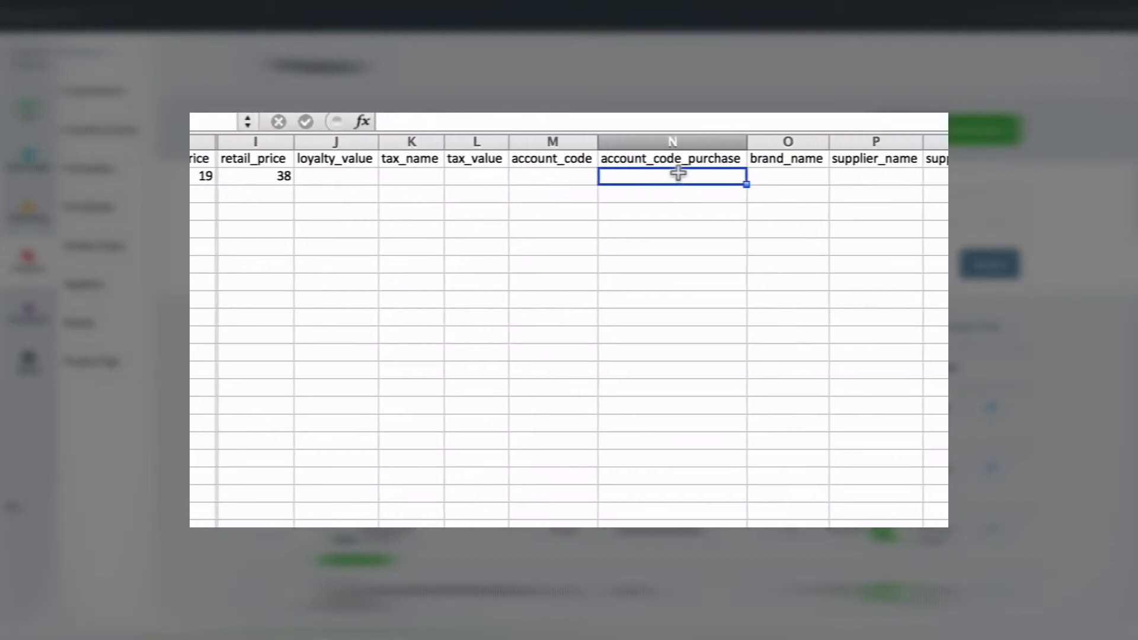
drag(536, 175, 592, 177)
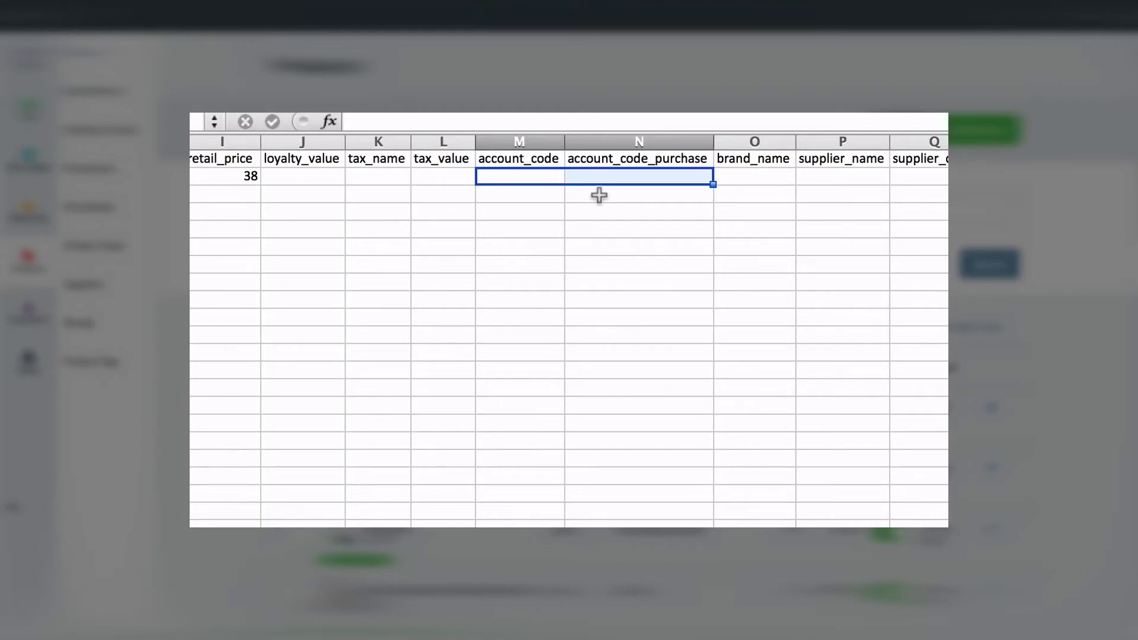
scroll(598, 196, right, 5)
Enter Ebbets Field as brand_name and supplier_name, skipping supplier_code
click(558, 176)
text(Ebbets Field)
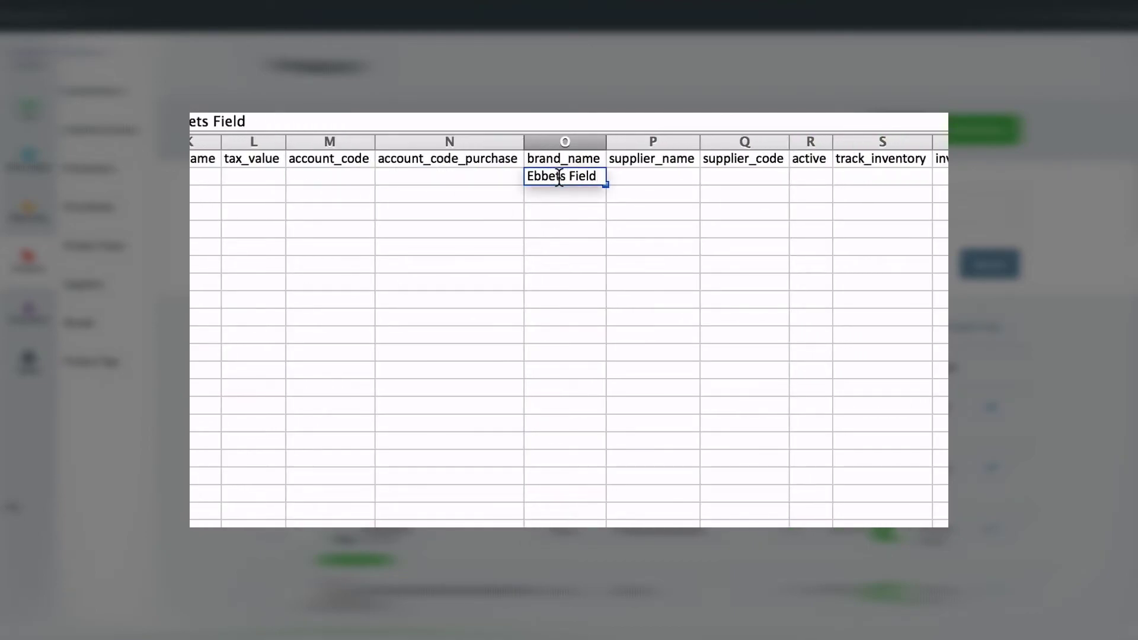
key(Tab)
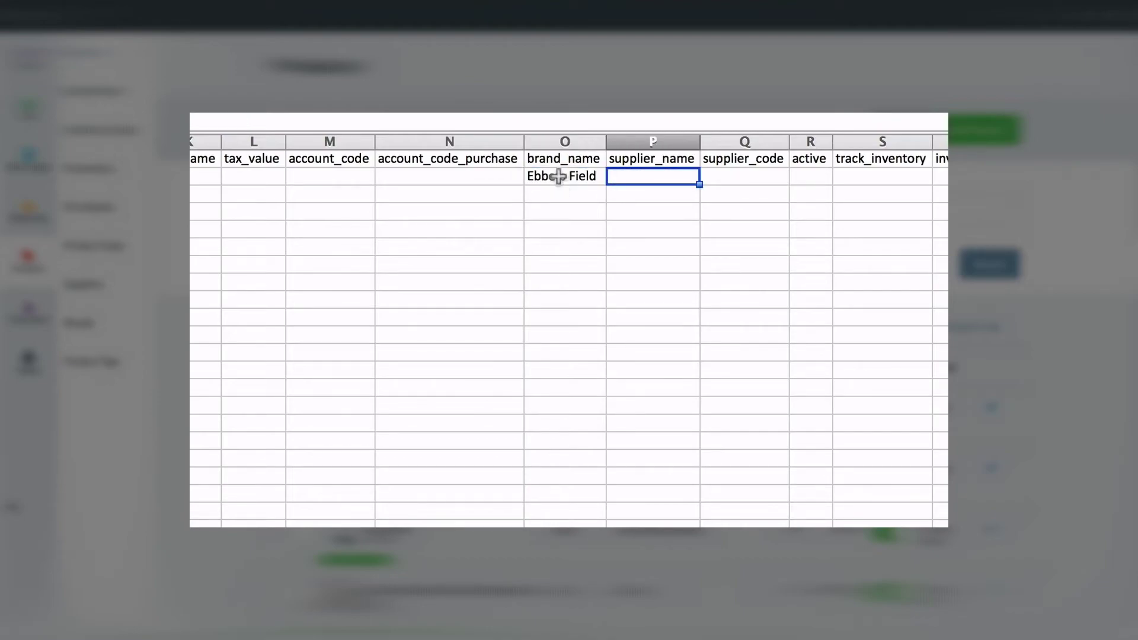
text(Ebbets Field)
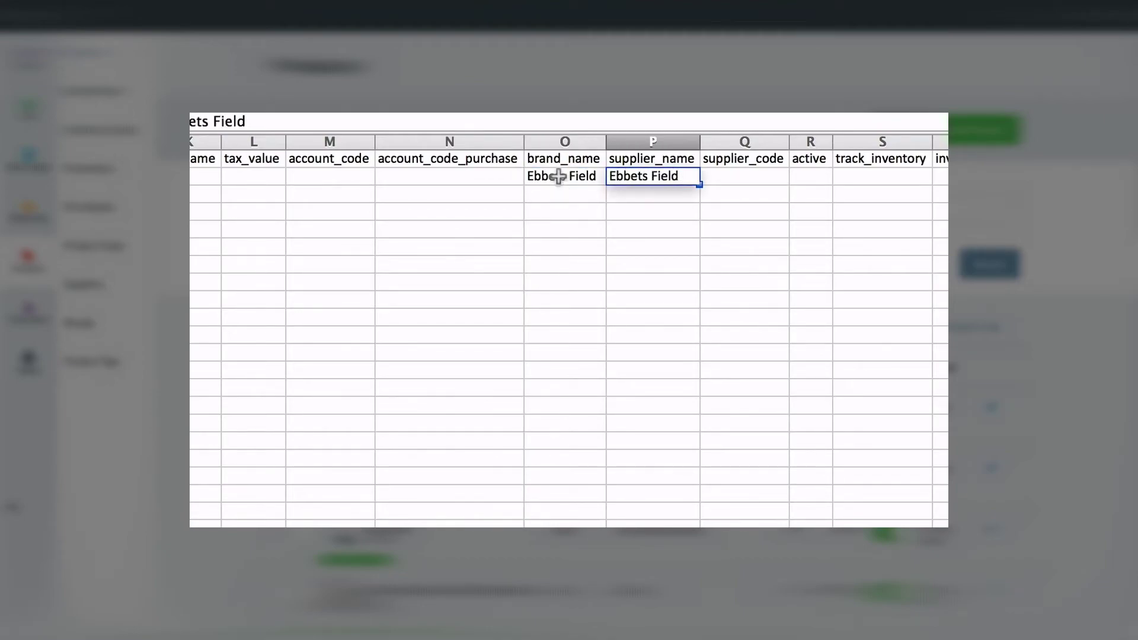
key(Tab)
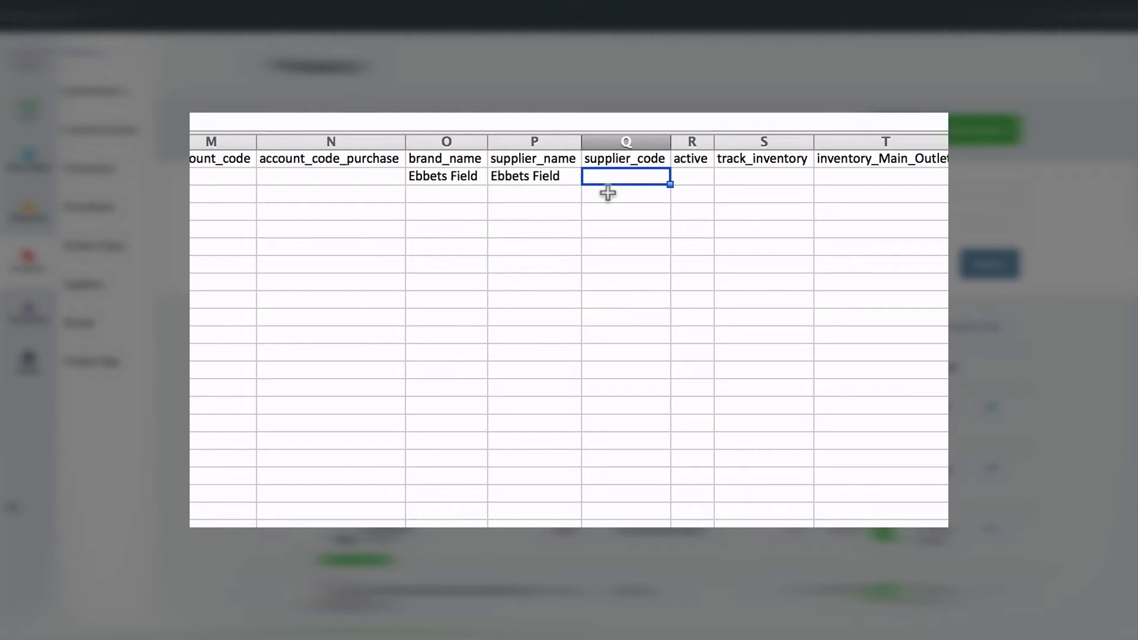
key(Tab)
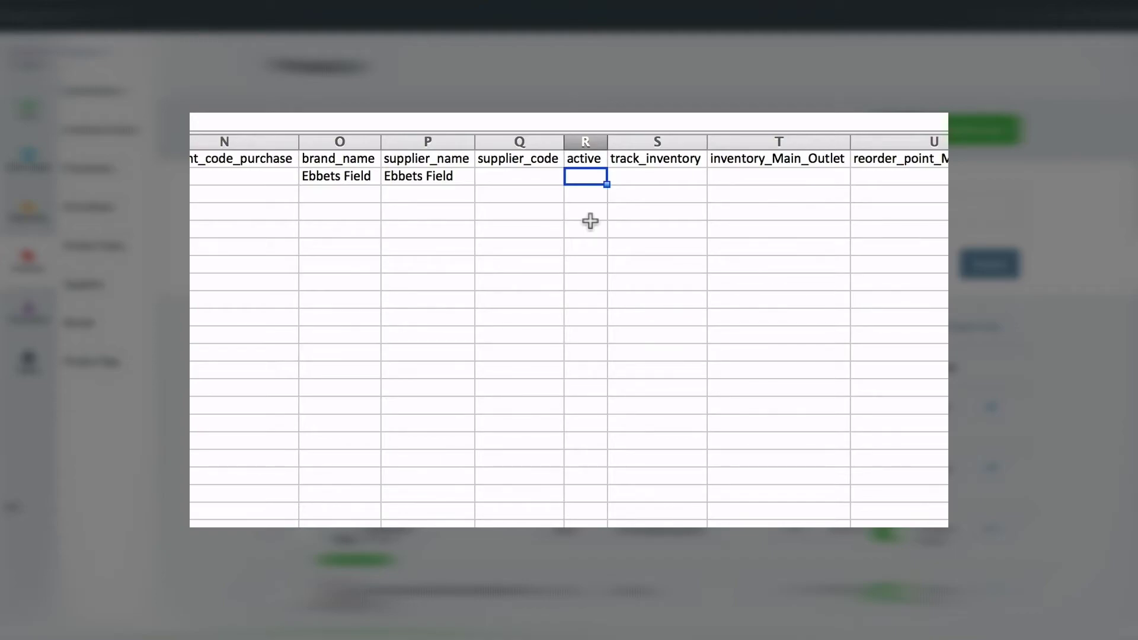
Set the Baseball Cap's active value to 1
text(1)
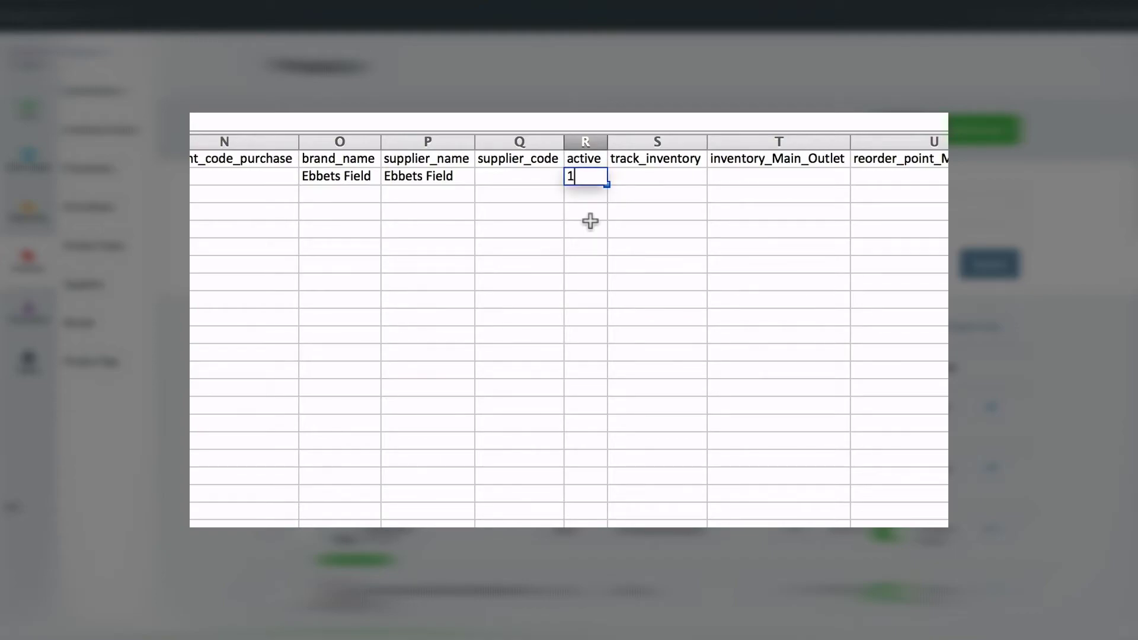
key(Return)
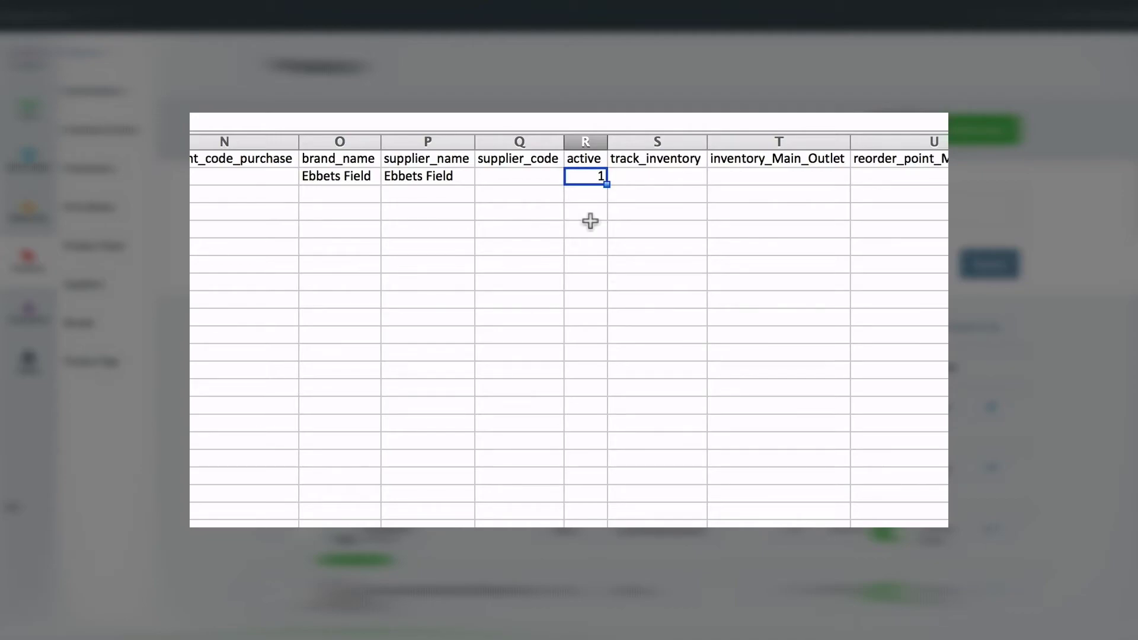
text(0)
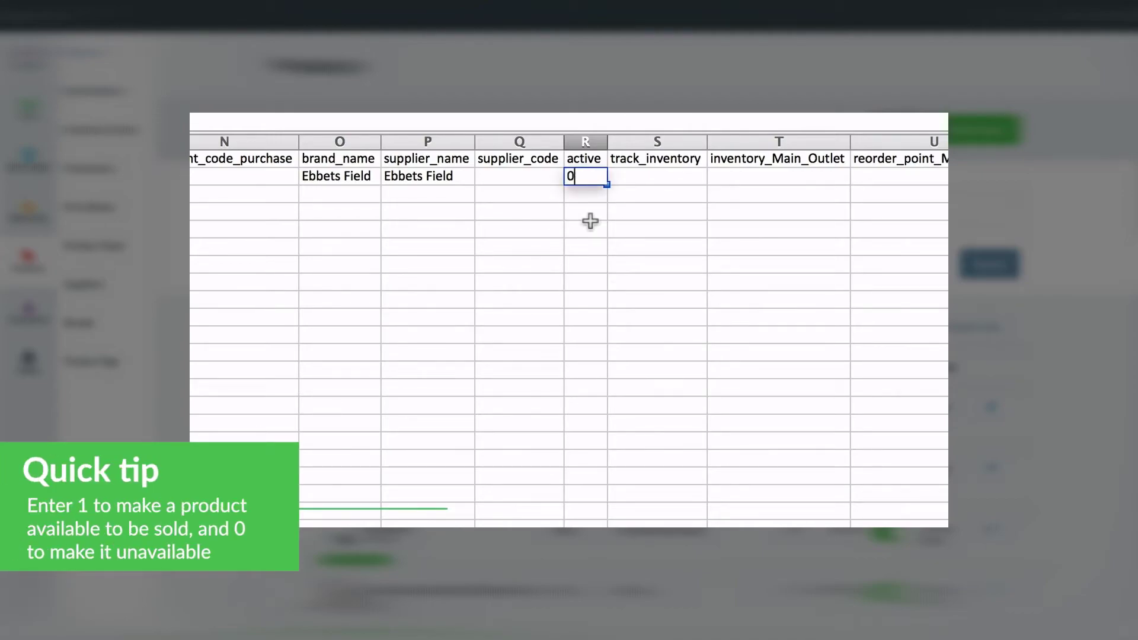
key(BackSpace)
text(1)
key(Return)
Set track_inventory to 1, correcting a mistaken 0
key(Up)
key(Right)
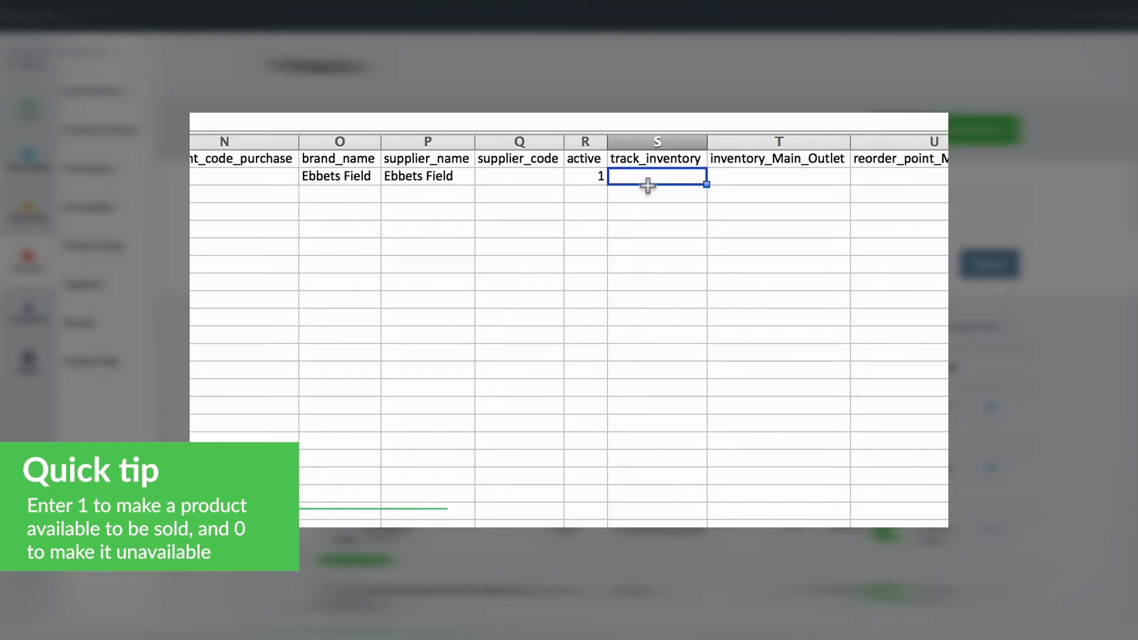
text(0)
key(BackSpace)
text(1)
key(Return)
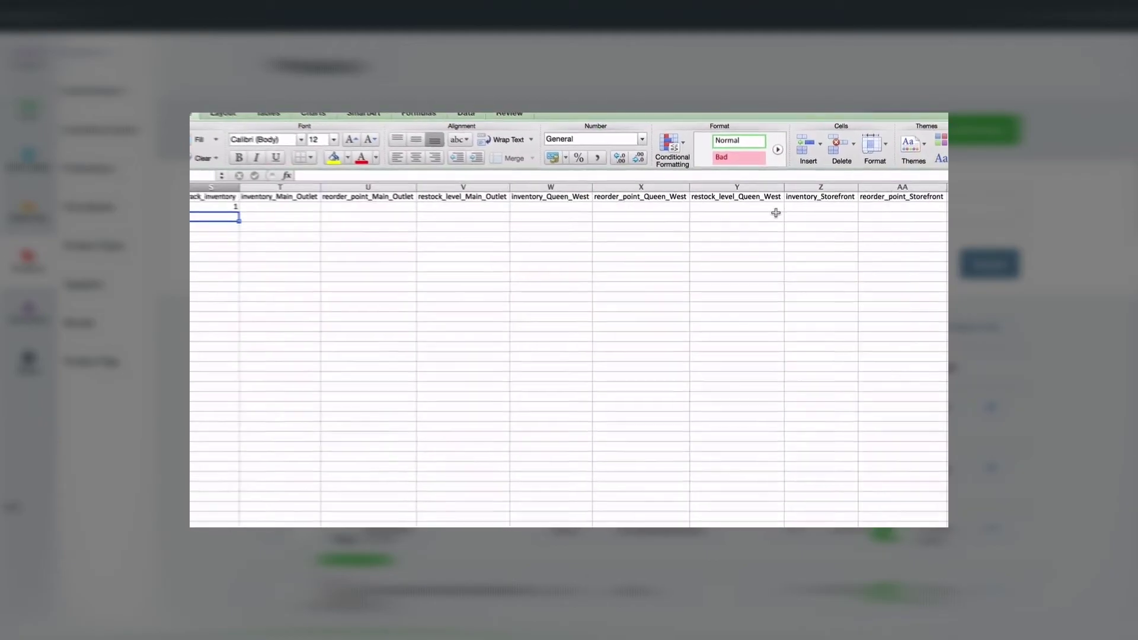
Select the inventory_Main_Outlet, inventory_Queen_West and inventory_Storefront columns, then return to row 2
scroll(776, 214, right, 2)
click(282, 187)
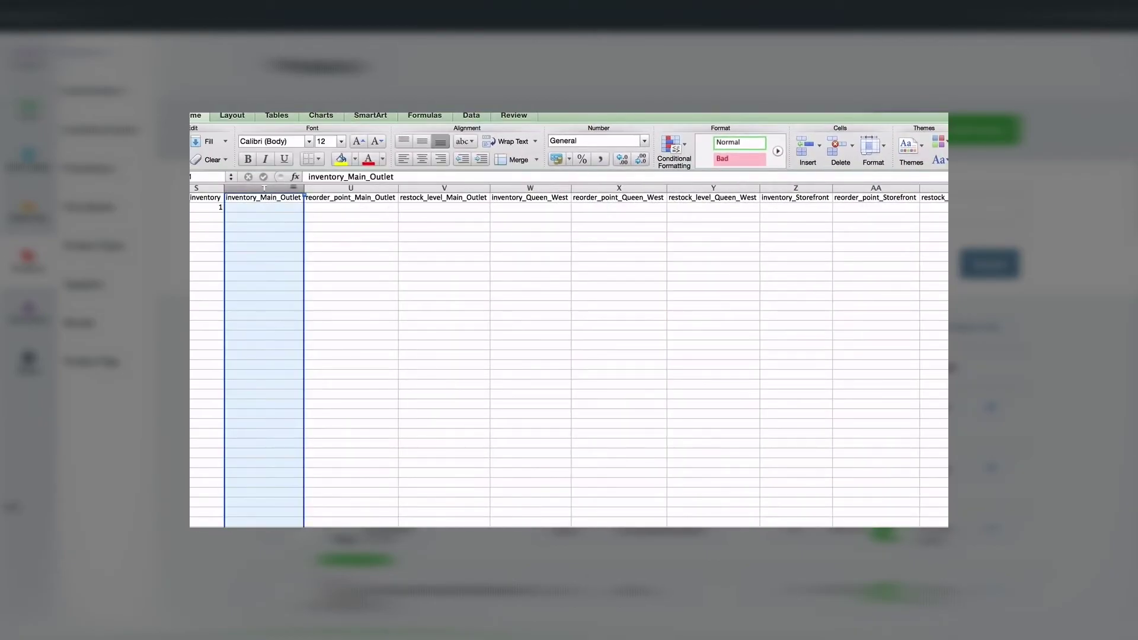
super+click(506, 189)
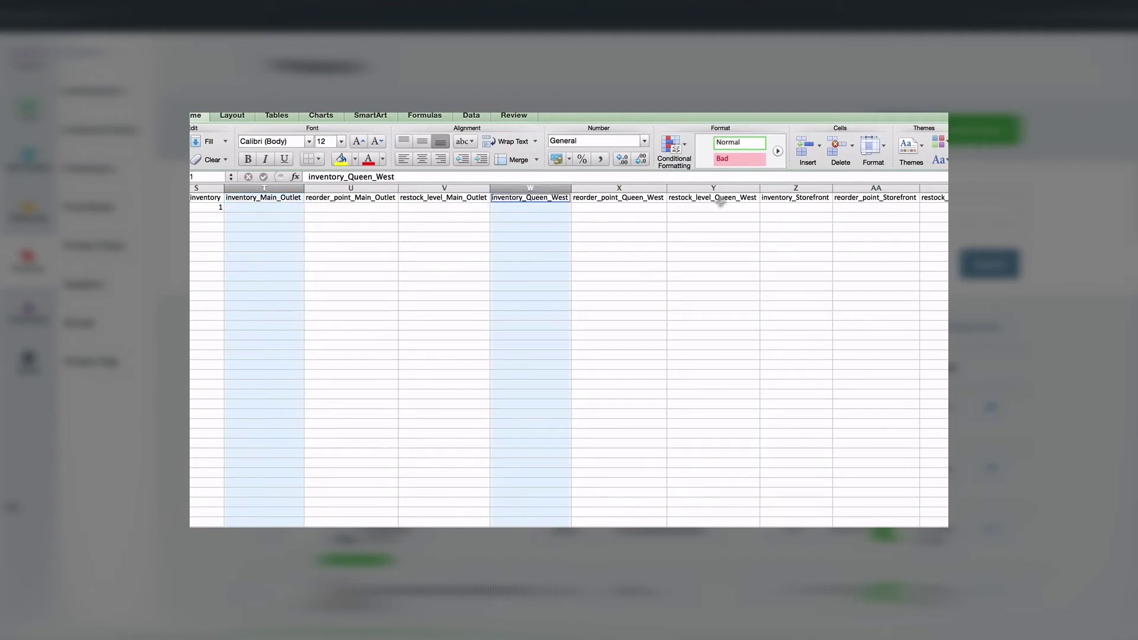
super+click(775, 189)
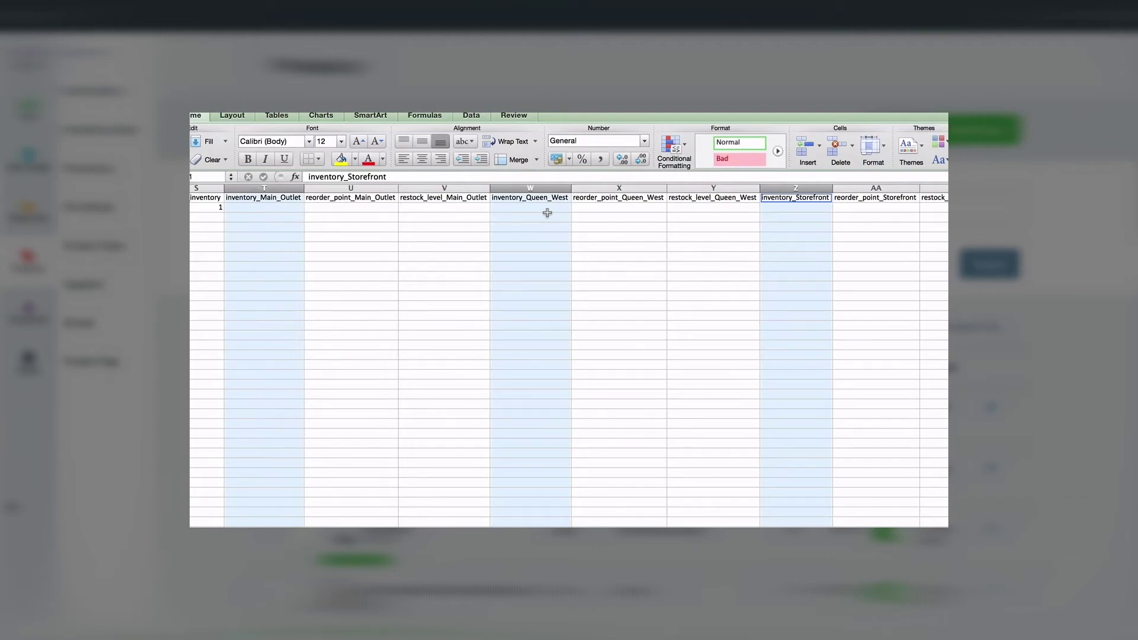
click(267, 206)
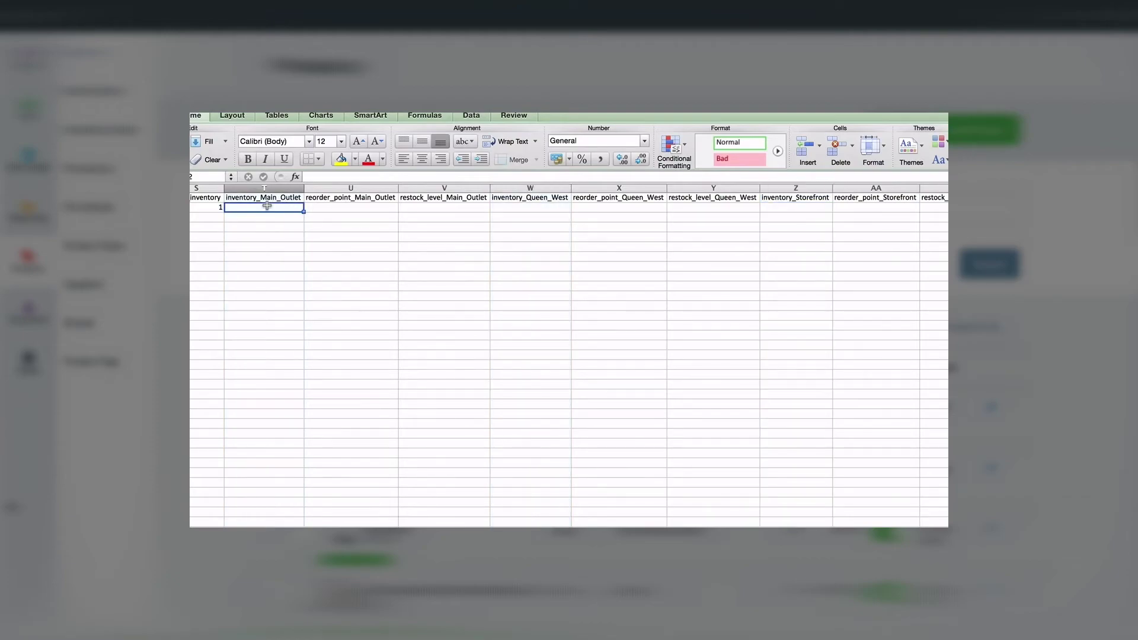
Give Main_Outlet and Queen_West a reorder point of 10 and restock level of 30
click(357, 208)
text(10)
key(Tab)
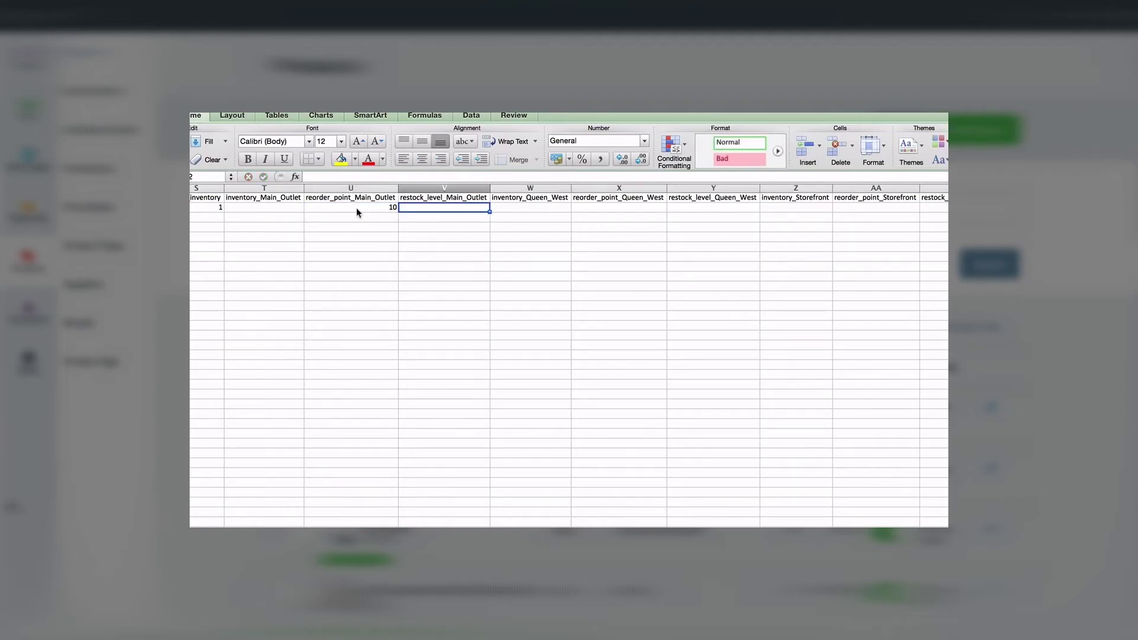
text(30)
click(617, 208)
text(10)
key(Tab)
text(30)
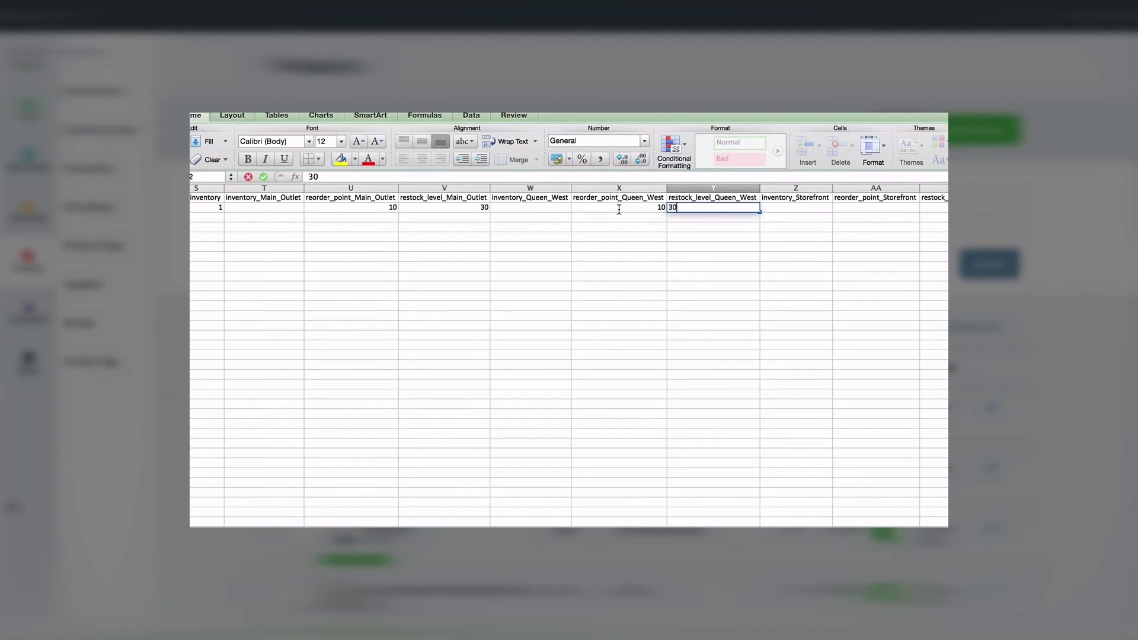
Give Storefront a reorder point of 10 and restock level of 30
key(Tab)
key(Tab)
text(10)
key(Tab)
text(3)
click(618, 208)
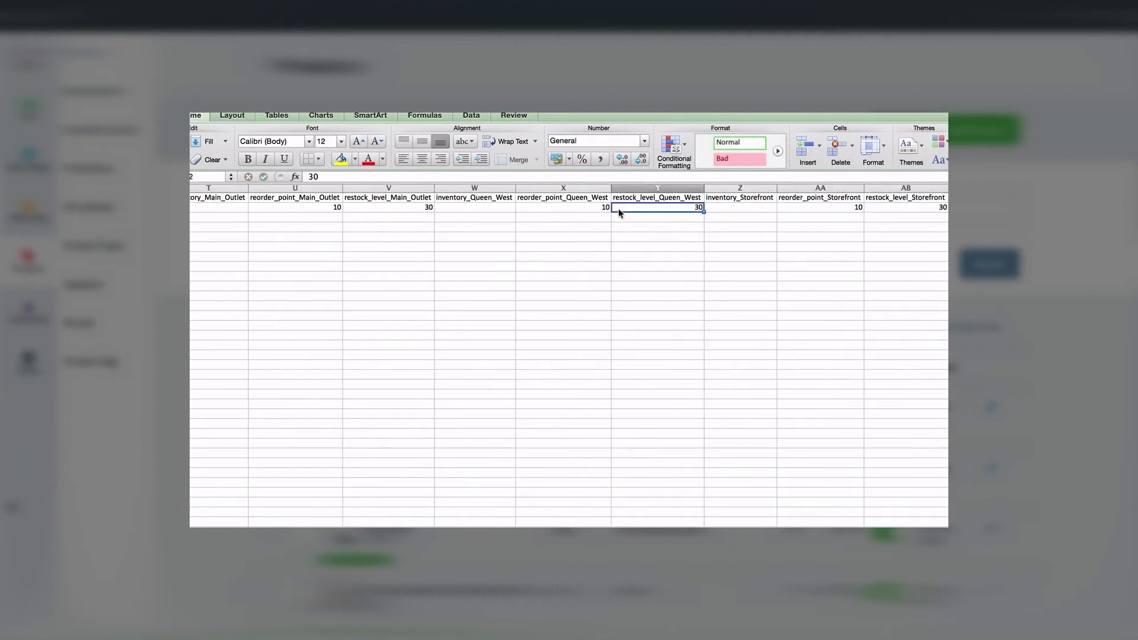
scroll(618, 208, left, 15)
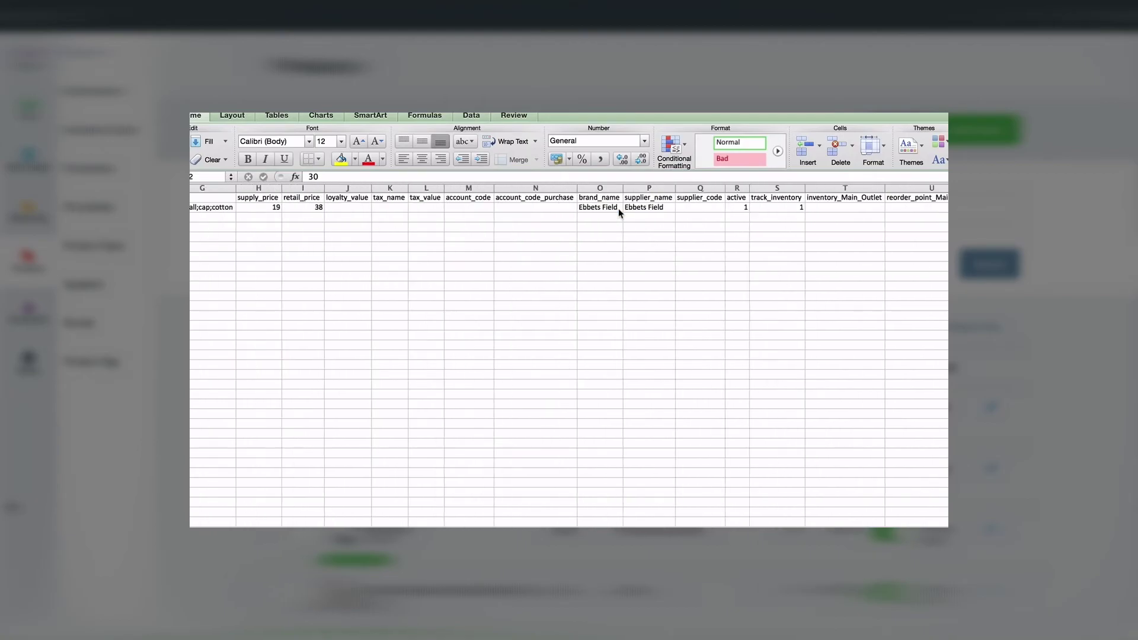
scroll(618, 208, left, 2)
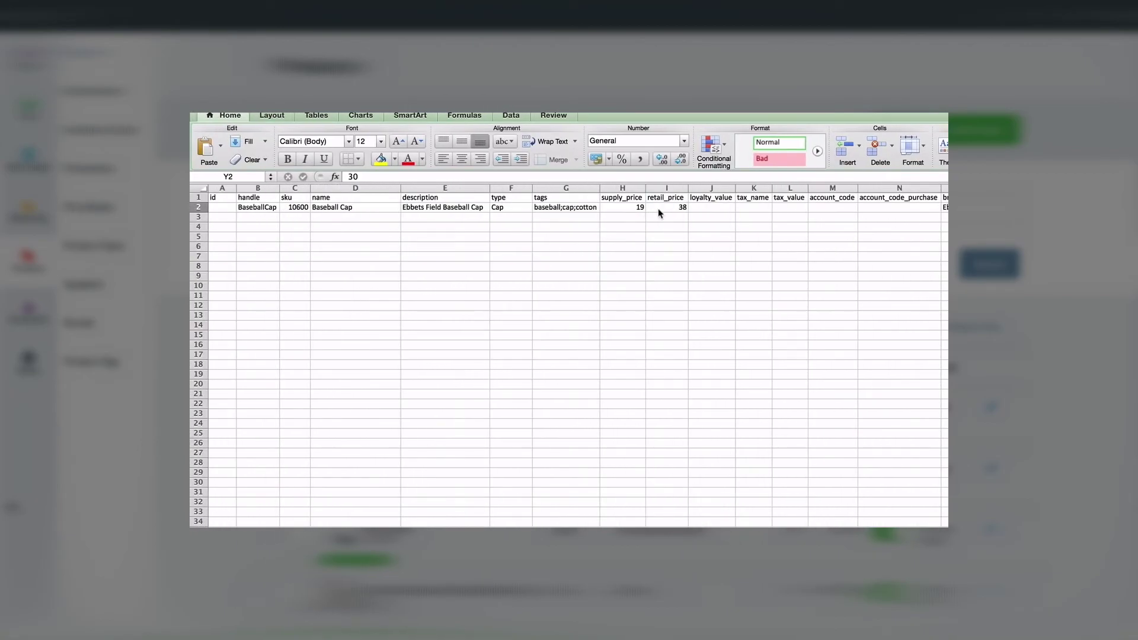
click(296, 188)
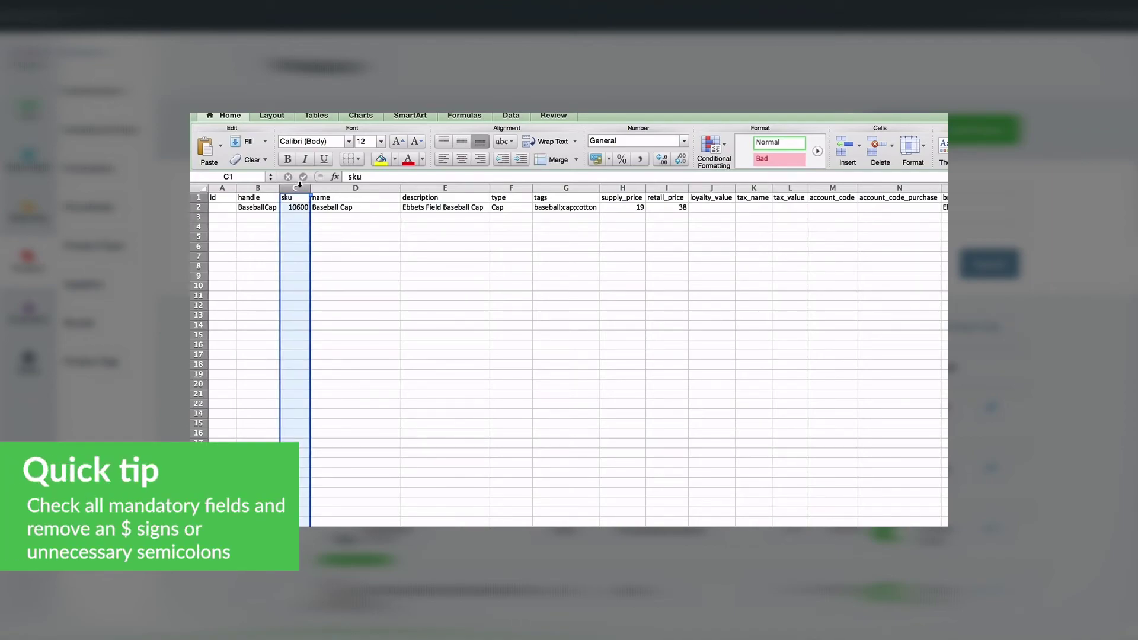
click(267, 186)
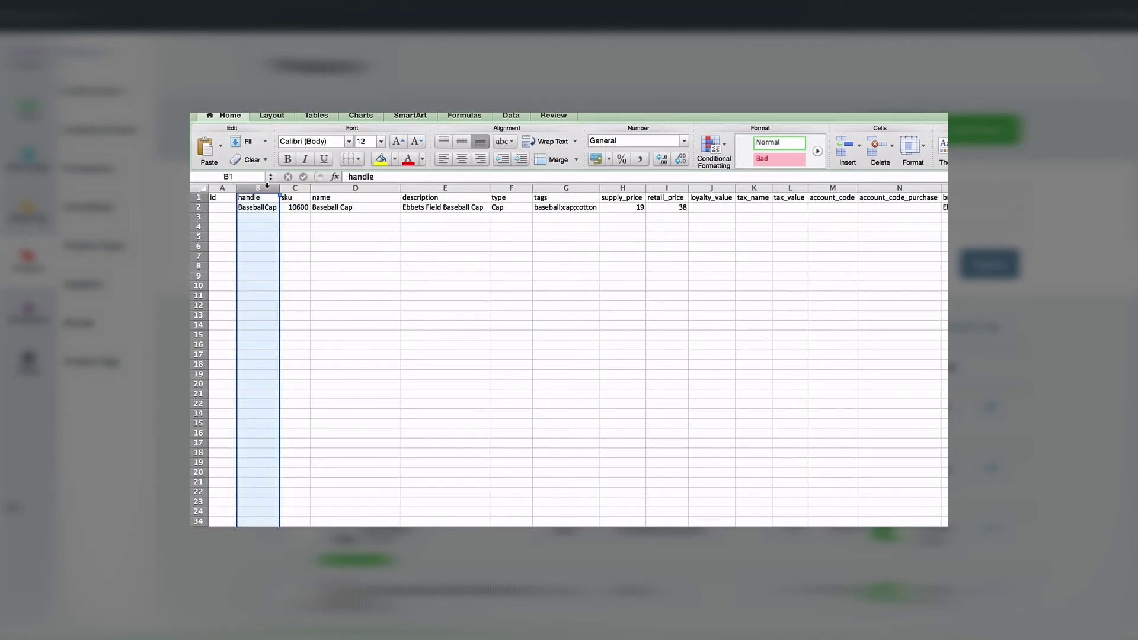
click(539, 211)
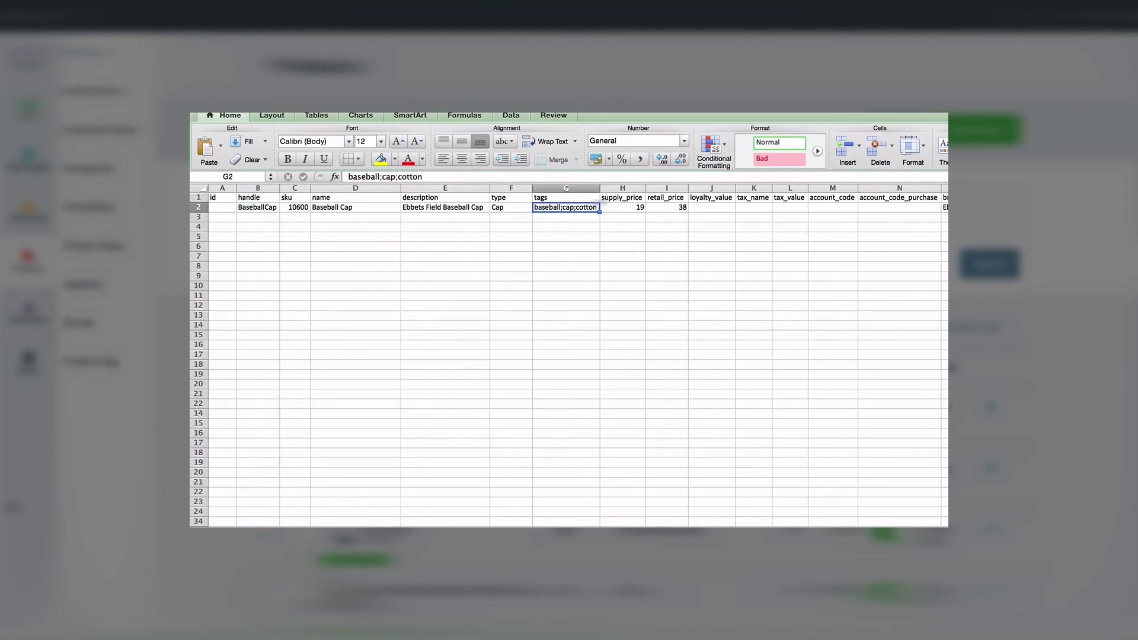
click(666, 188)
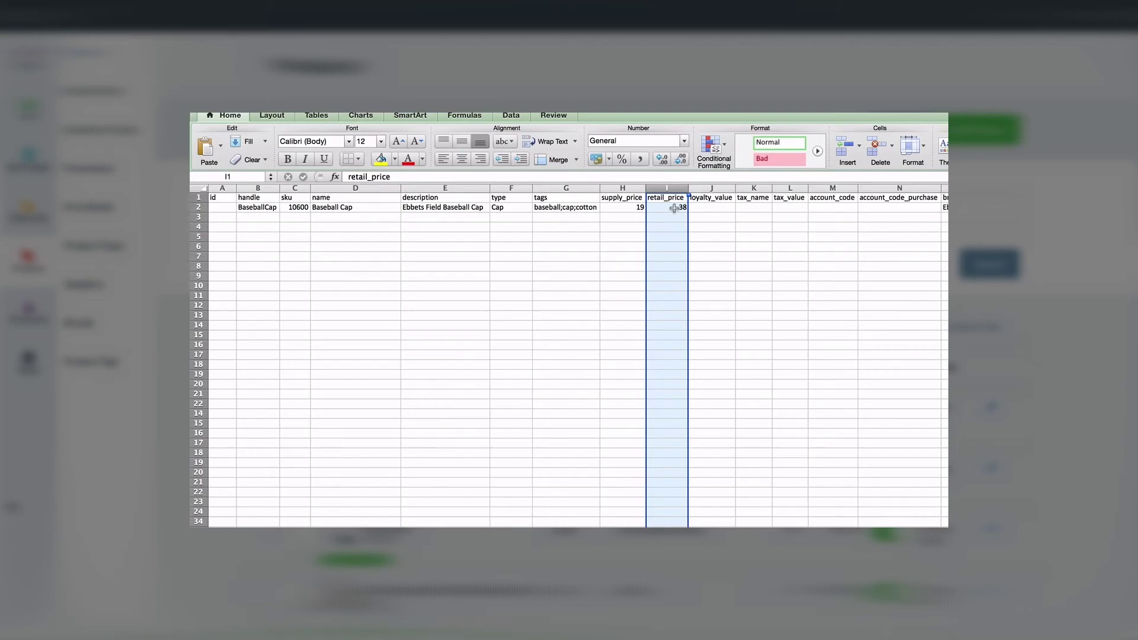
click(674, 208)
key(Left)
key(Down)
key(Down)
scroll(722, 219, right, 9)
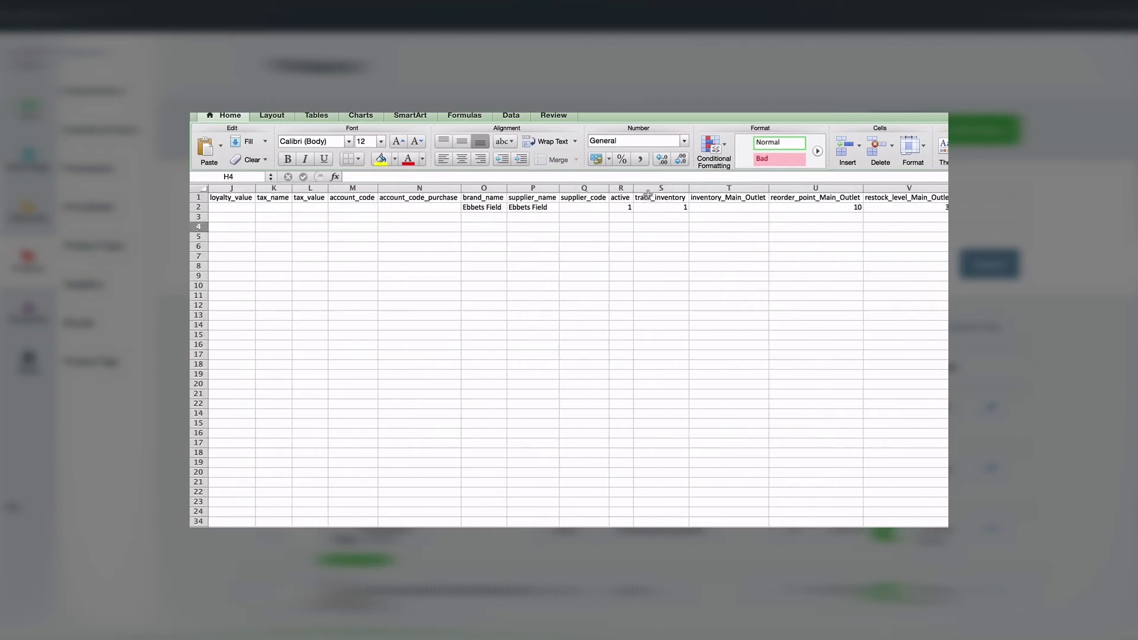
click(653, 188)
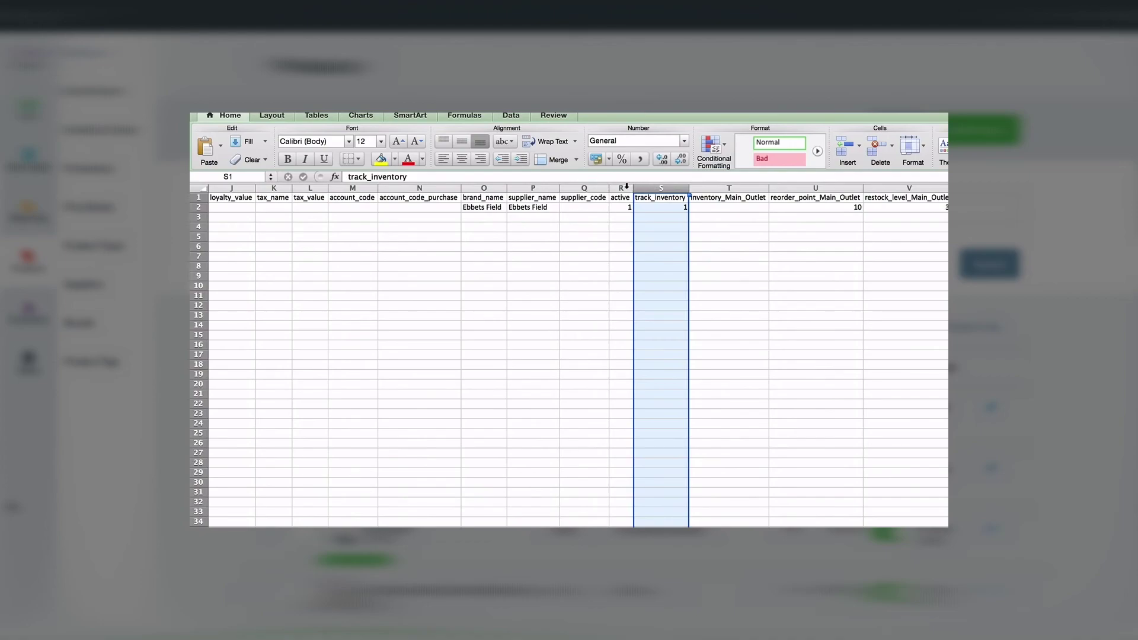
click(649, 205)
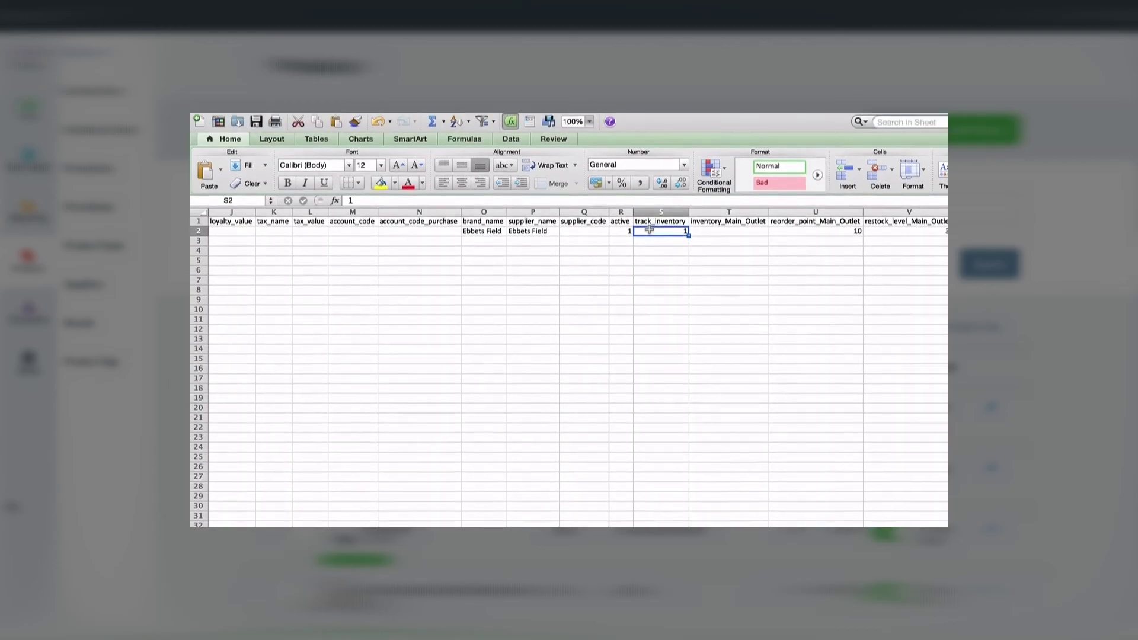
Save the sheet as Template_Products_Basic in Comma Separated Values (.csv) format in Downloads
click(268, 115)
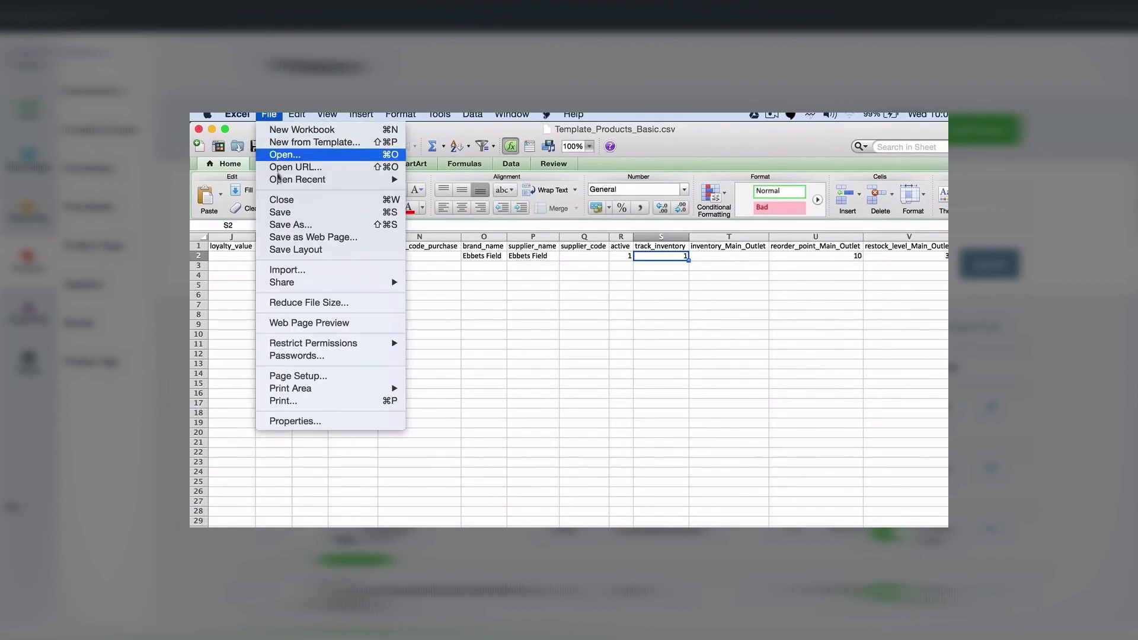
click(276, 225)
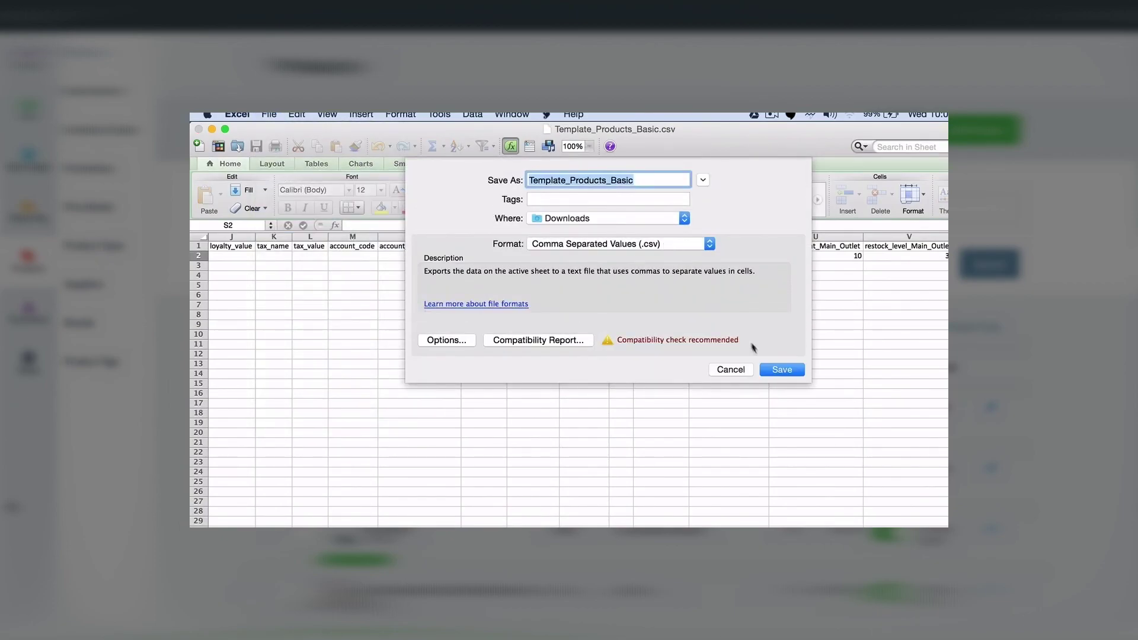
click(774, 370)
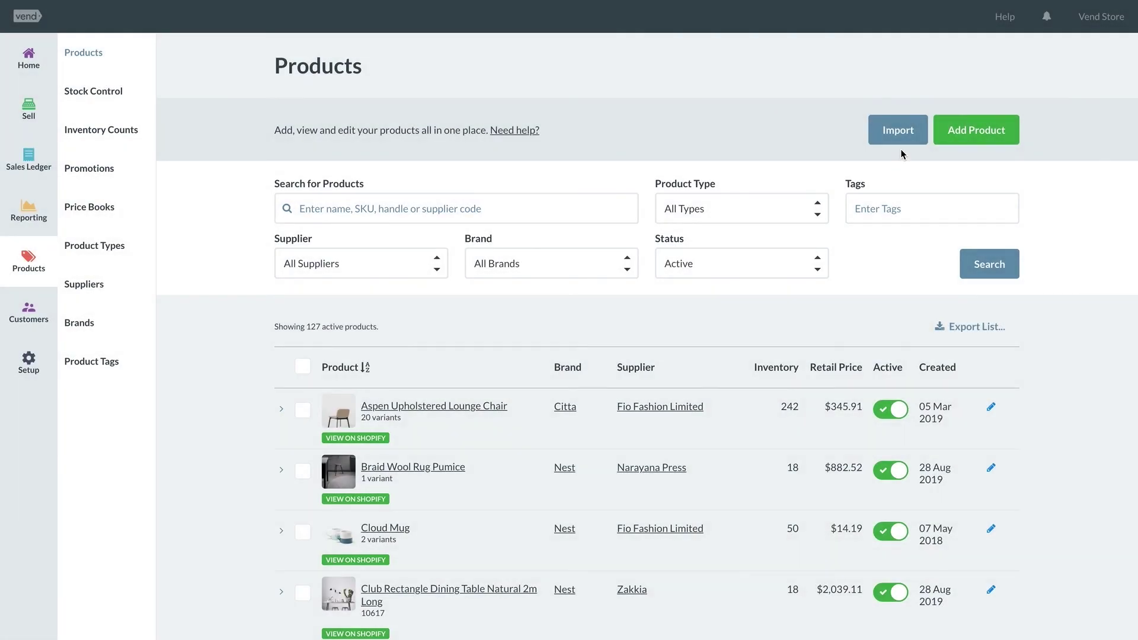
Start a product import and drop Template_Products_Basic CSV onto Vend's upload area
click(899, 133)
drag(799, 85, 658, 351)
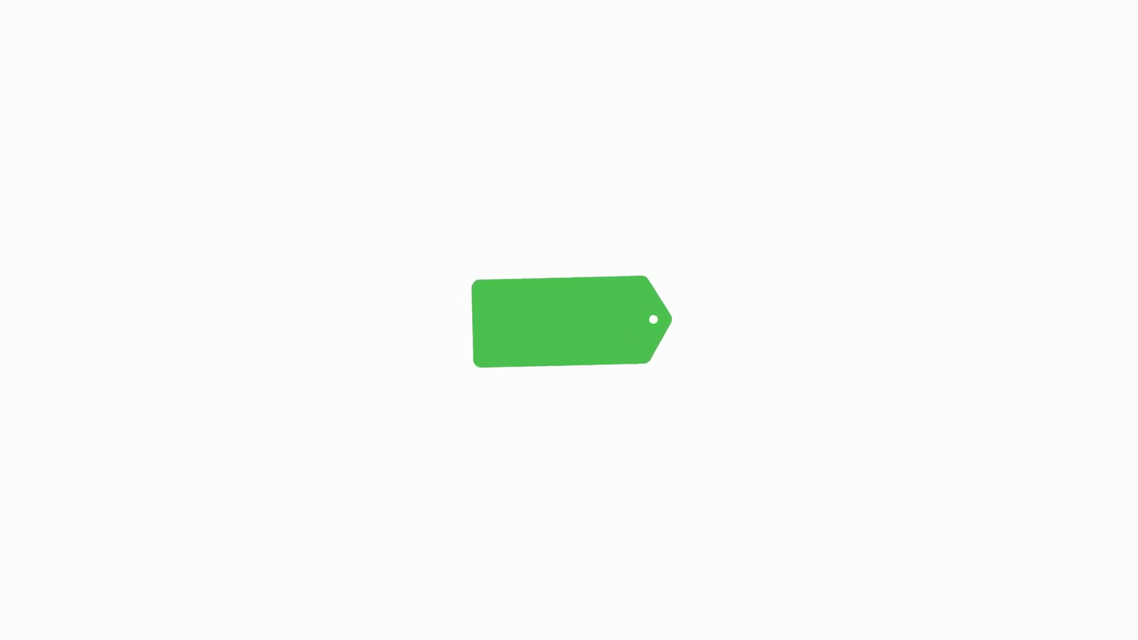